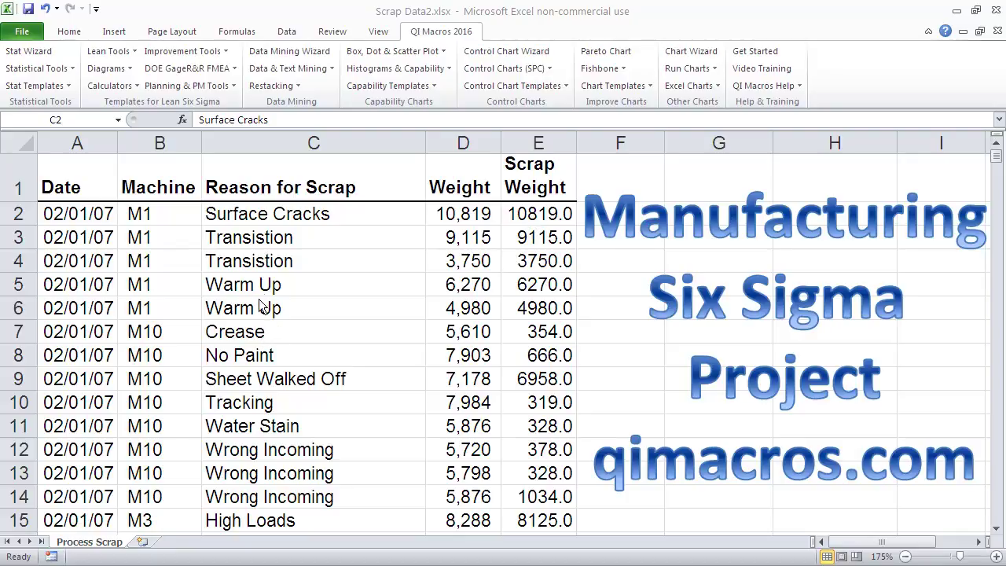
# Pivot the Date and Scrap Weight columns into daily scrap totals and select the totals
pyautogui.hotkey('alt', 'Tab')
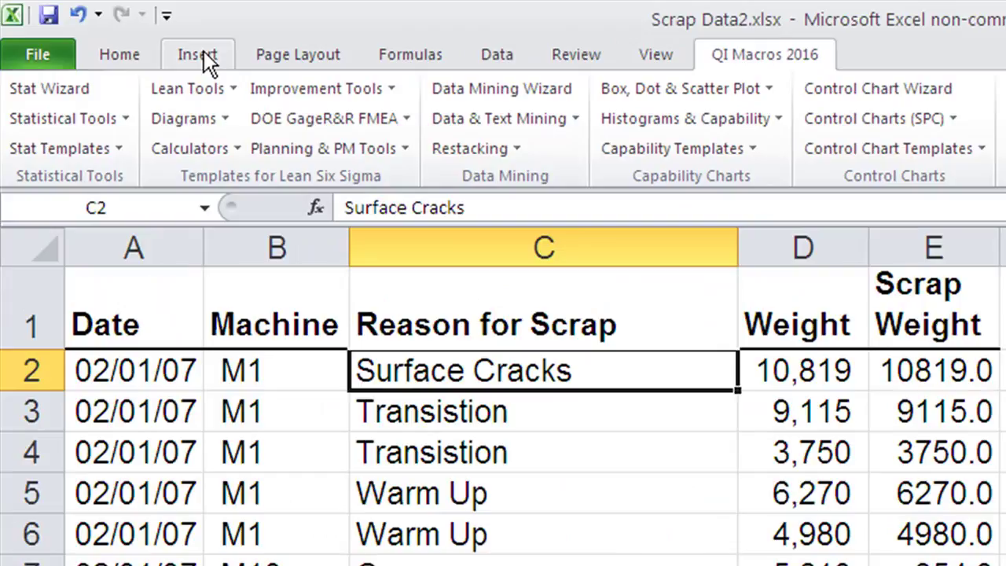
pyautogui.click(155, 306)
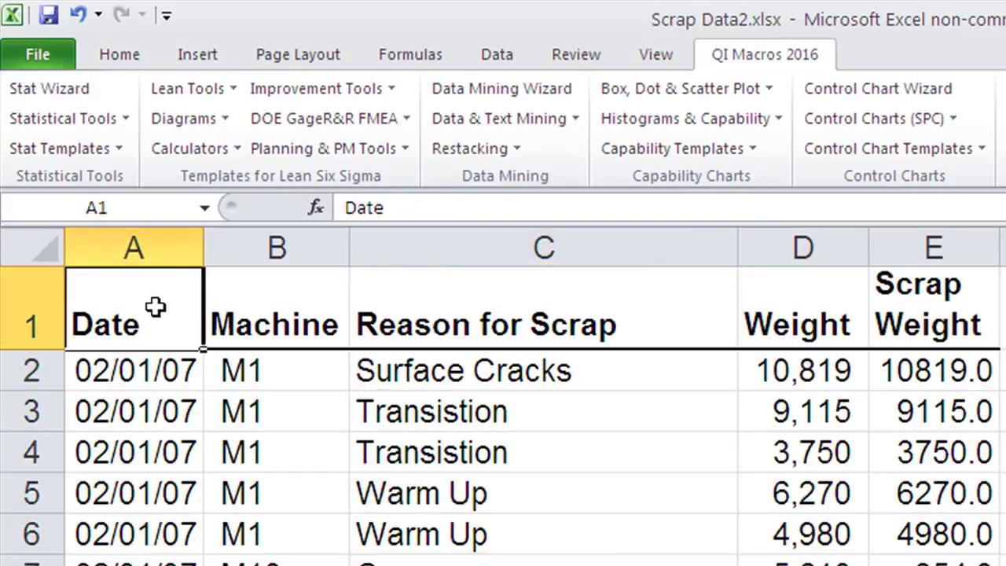
pyautogui.keyDown('ctrl'); pyautogui.click(935, 318); pyautogui.keyUp('ctrl')
pyautogui.click(488, 116)
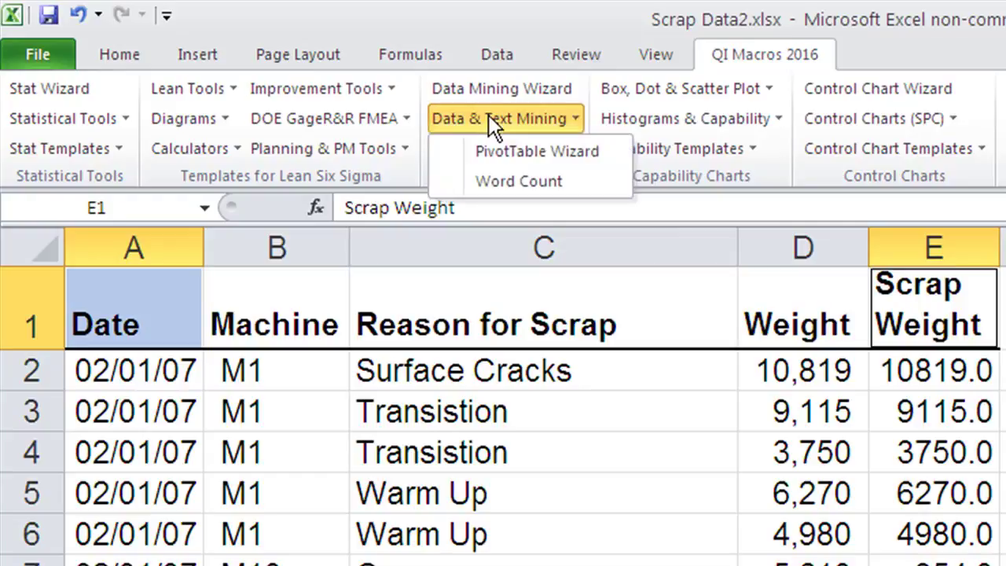
pyautogui.click(533, 149)
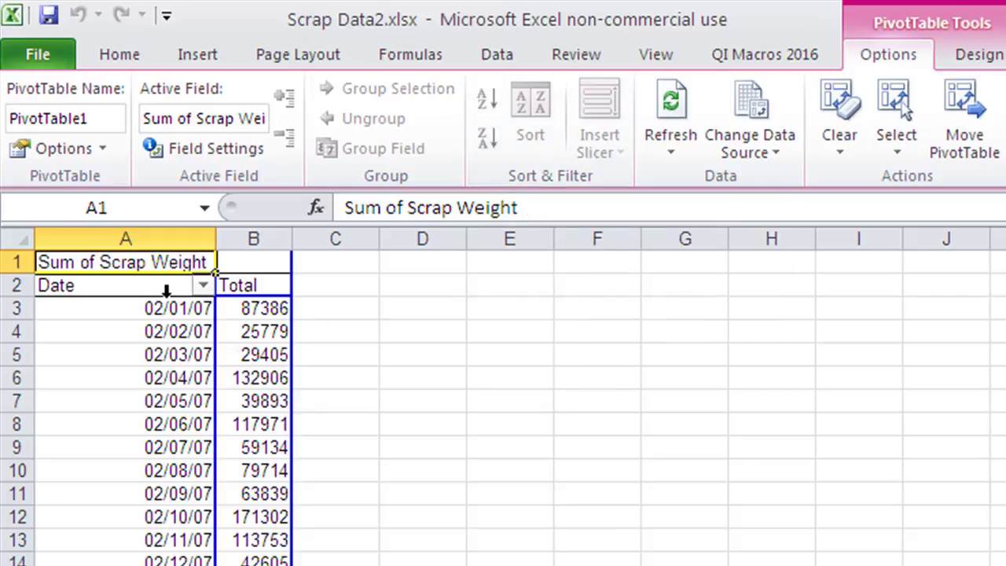
pyautogui.scroll(-20, 186, 547)
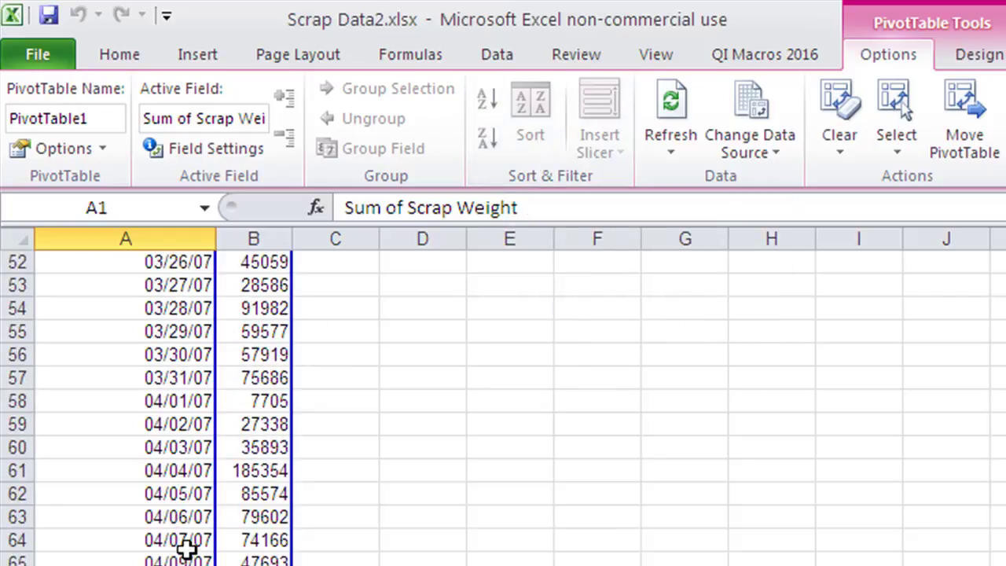
pyautogui.moveTo(253, 564); pyautogui.dragTo(125, 313)
# Plot the daily totals as an XmR Individuals chart with UCL 146683.5 and LCL -29574.0
pyautogui.click(792, 60)
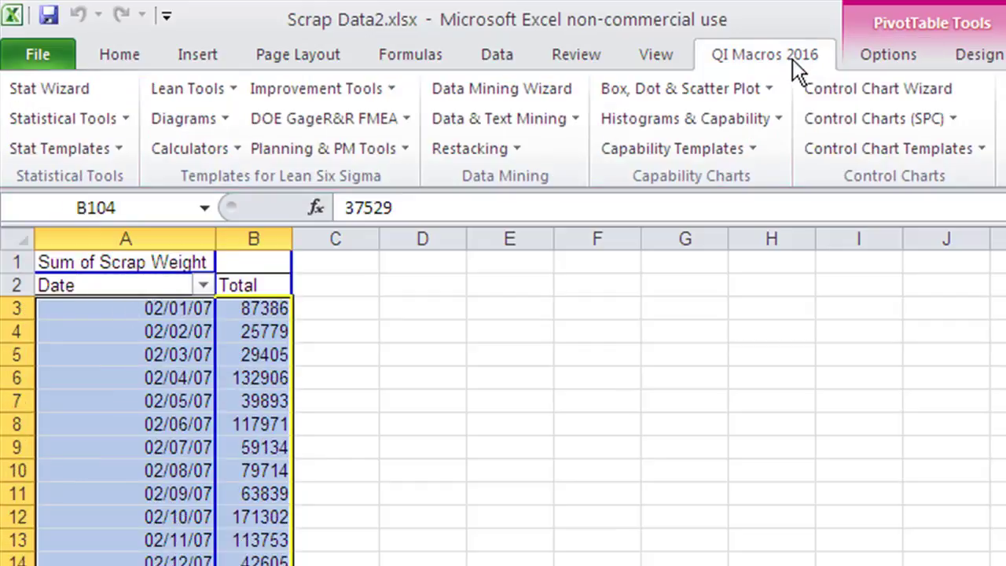
pyautogui.click(847, 118)
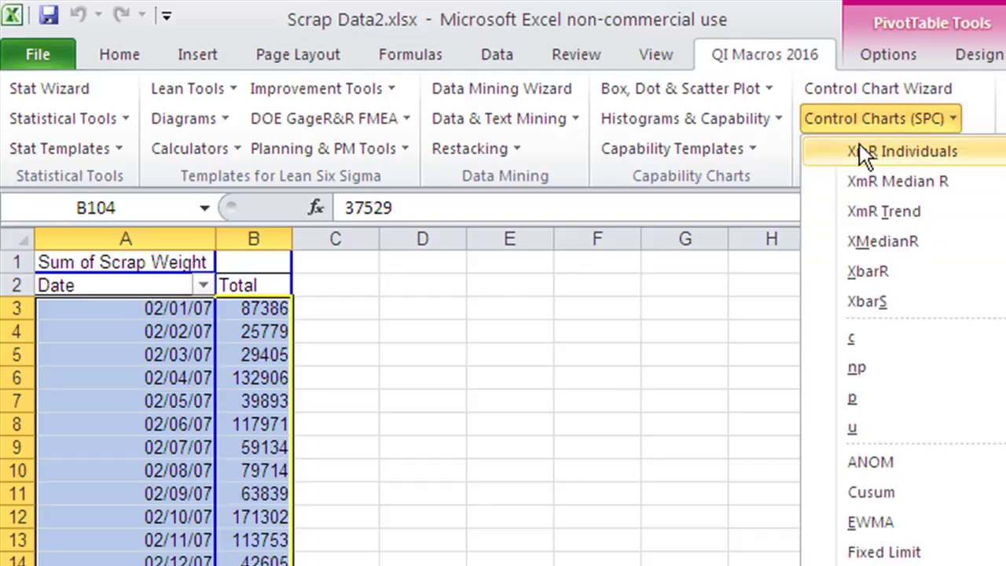
pyautogui.click(901, 150)
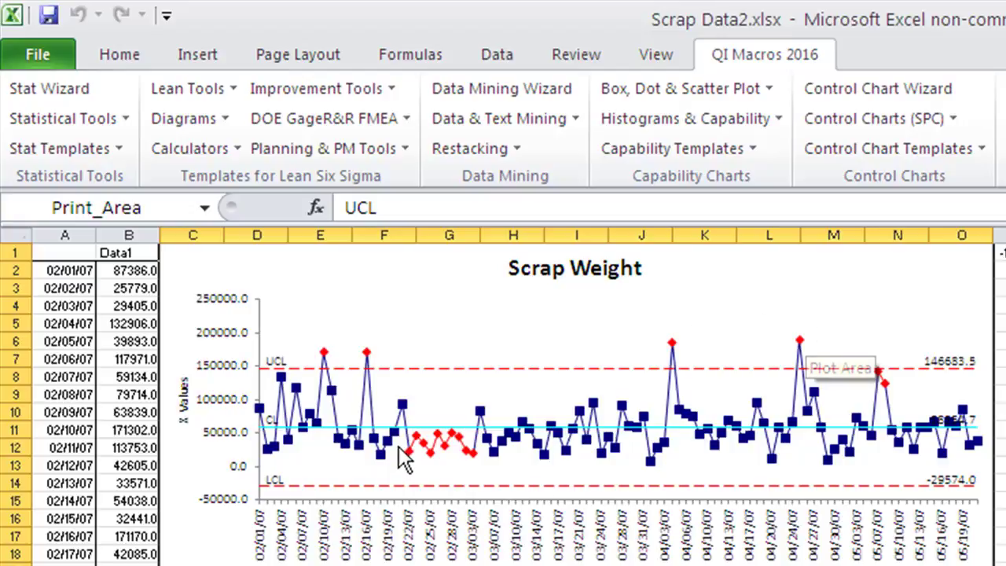
pyautogui.moveTo(476, 465)
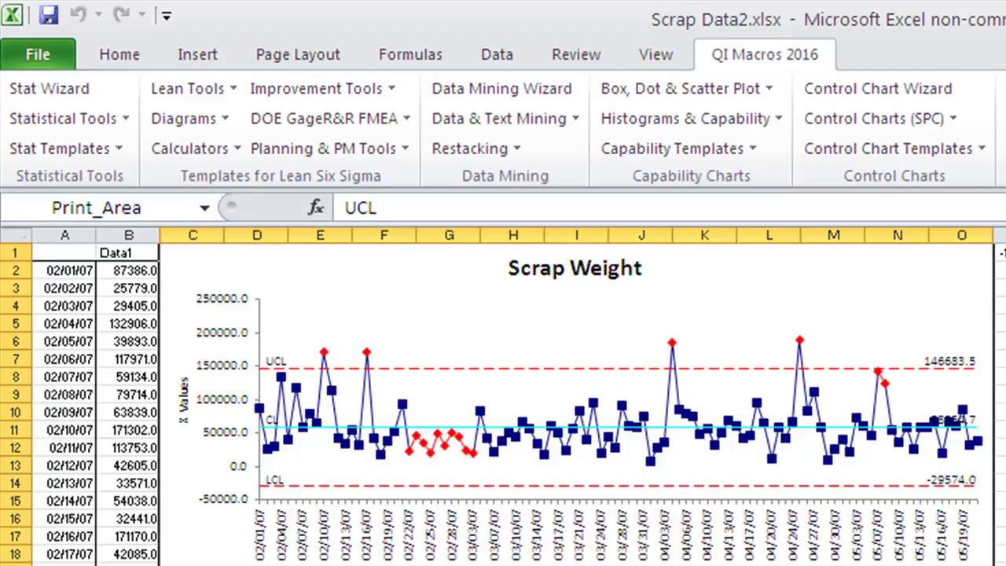
# Regroup the pivot table rows from Date to Machine and select the M1–M9 totals
pyautogui.hotkey('ctrl', 'pageup')
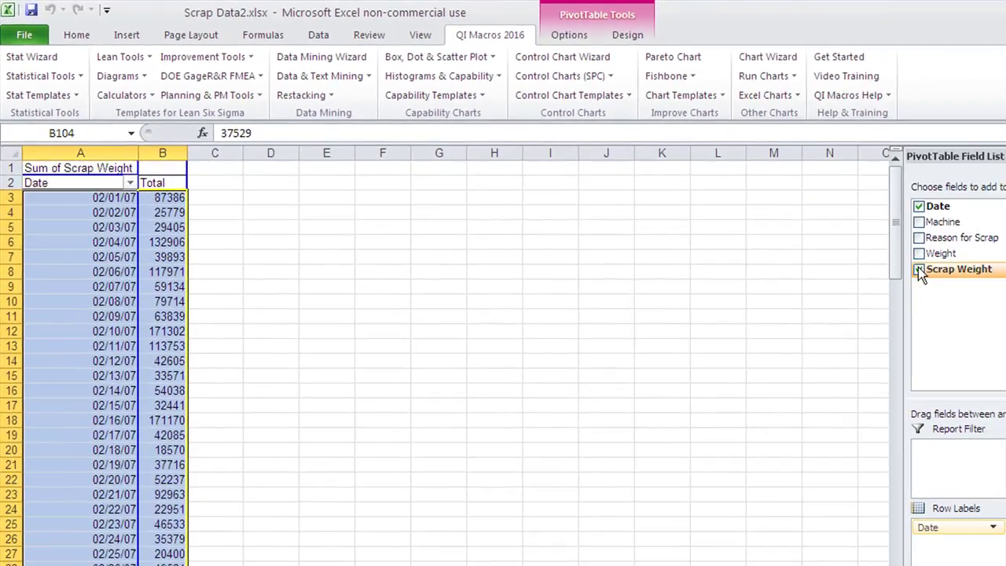
pyautogui.click(918, 205)
pyautogui.click(918, 221)
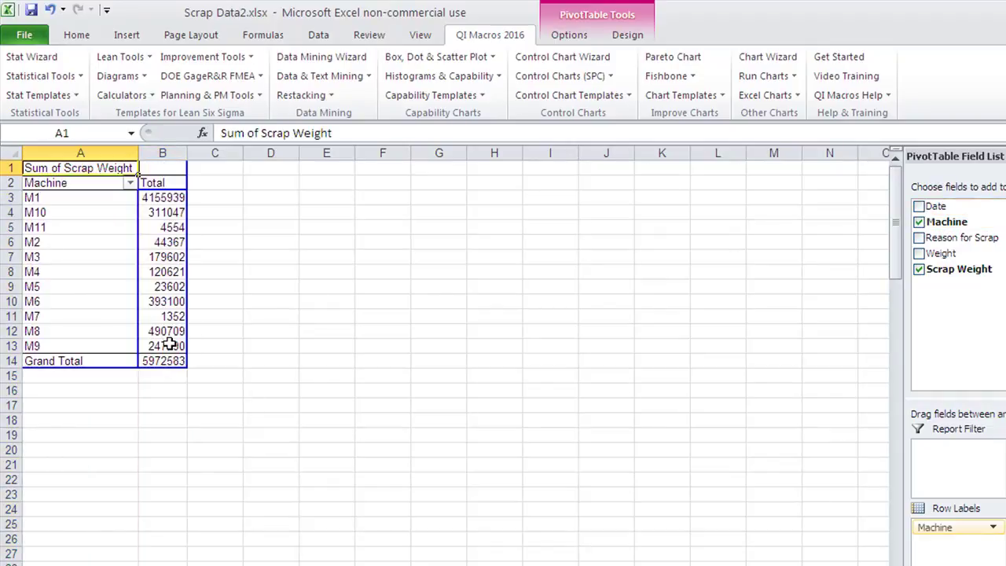
pyautogui.moveTo(169, 343); pyautogui.dragTo(117, 200)
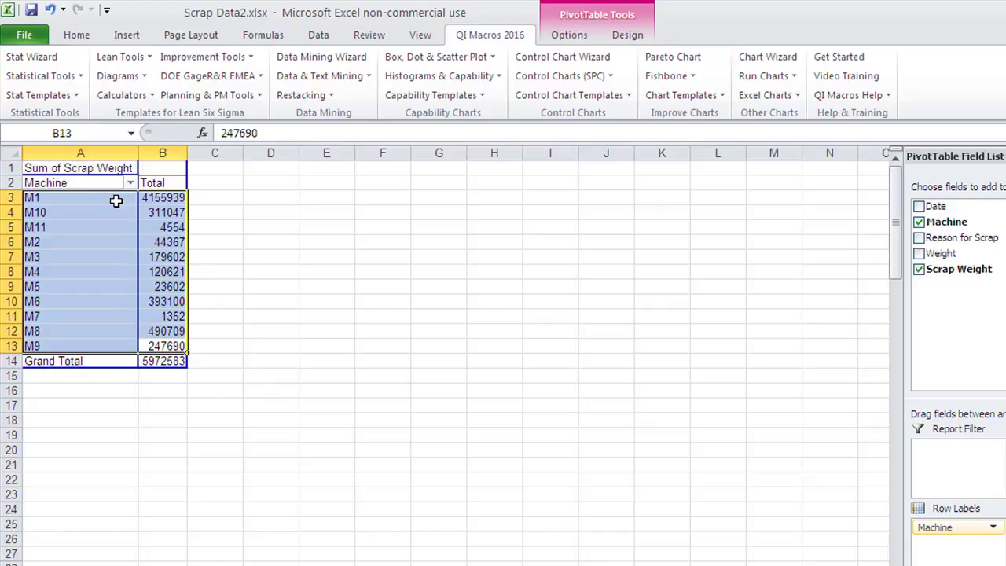
# Make a Pareto chart of scrap weight by machine, summarizing after the top 9 bars
pyautogui.click(673, 57)
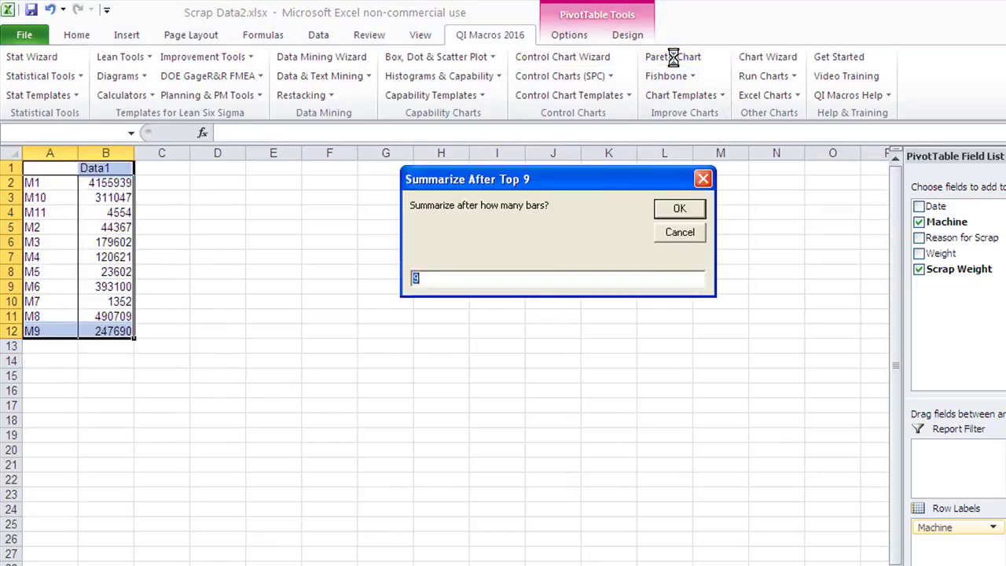
pyautogui.press('Return')
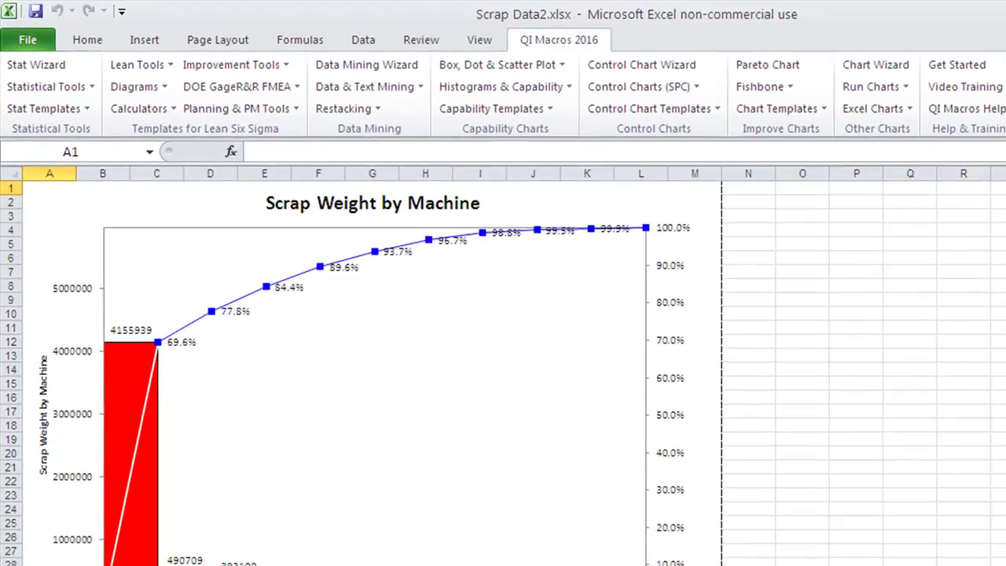
pyautogui.hotkey('ctrl', 'pageup')
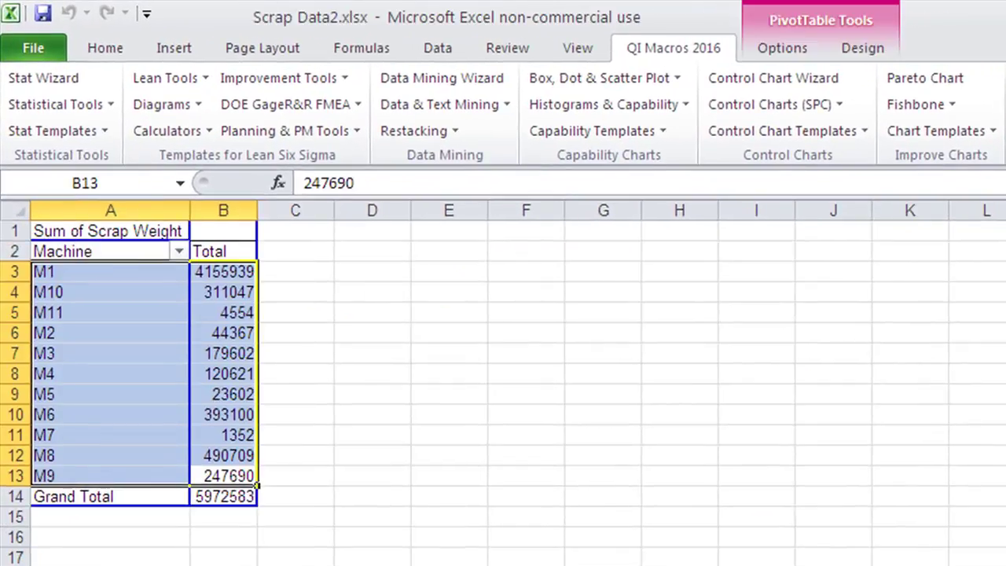
# Drill into M1's pivot total to list its scrap records and select the Reason for Scrap column
pyautogui.click(227, 272)
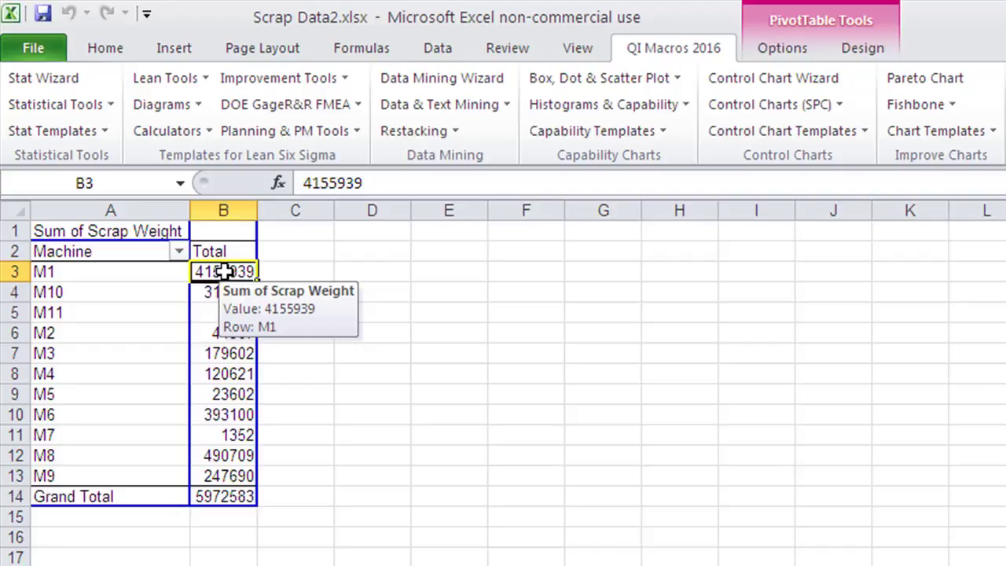
pyautogui.doubleClick(227, 272)
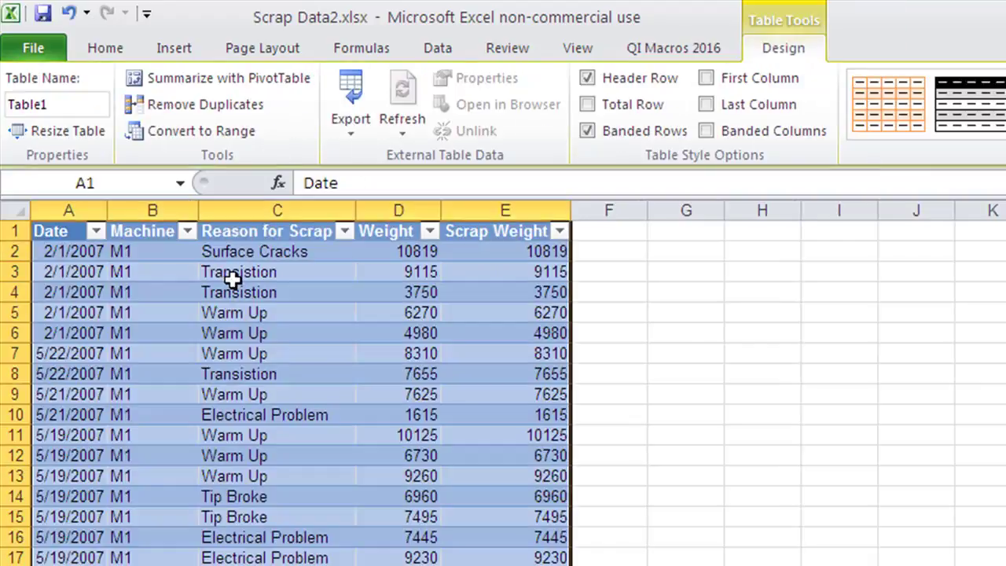
pyautogui.click(230, 272)
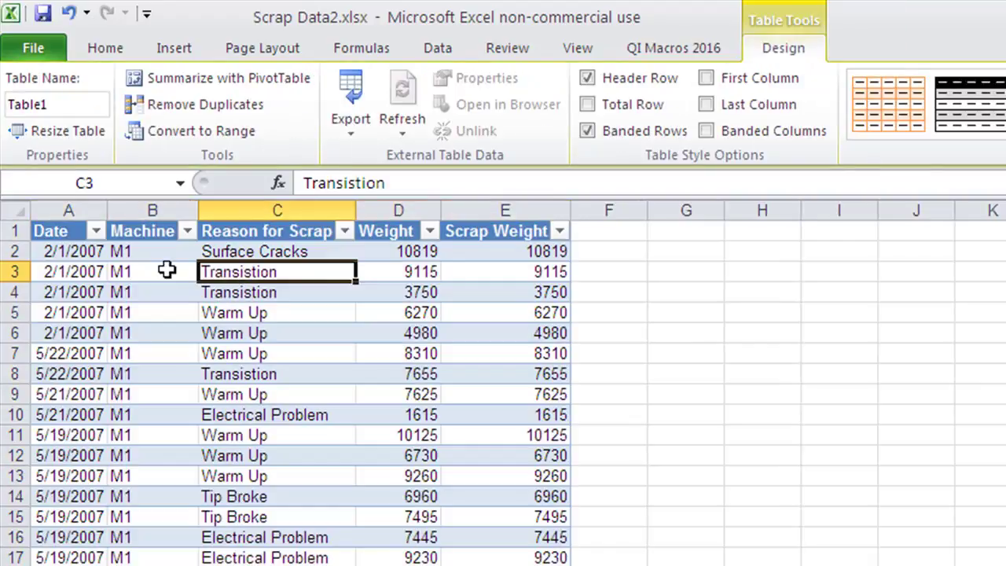
pyautogui.click(265, 232)
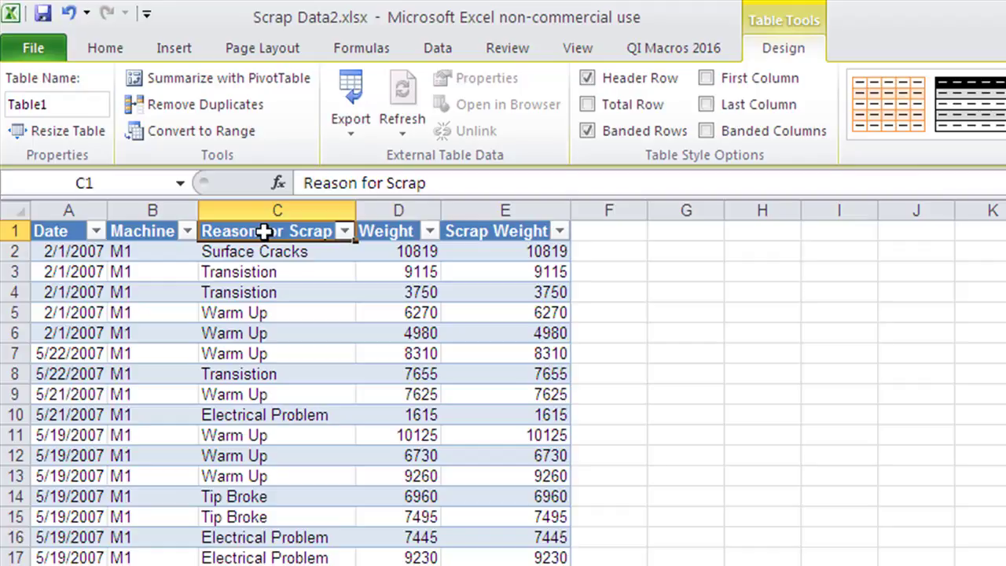
# Chart M1's scrap reasons as a Pareto titled 'Reason for Scrap on Machine 1'
pyautogui.click(666, 52)
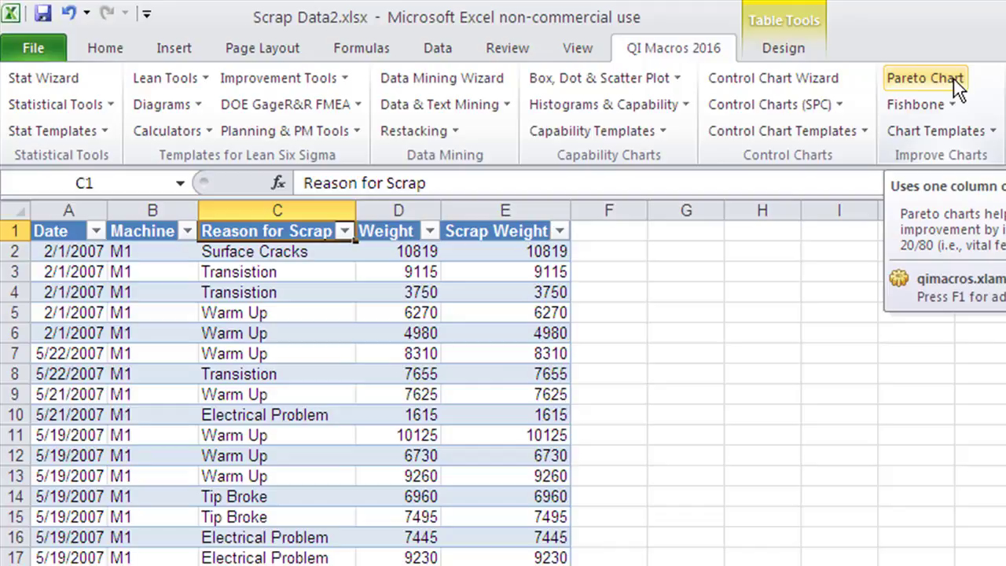
pyautogui.click(954, 80)
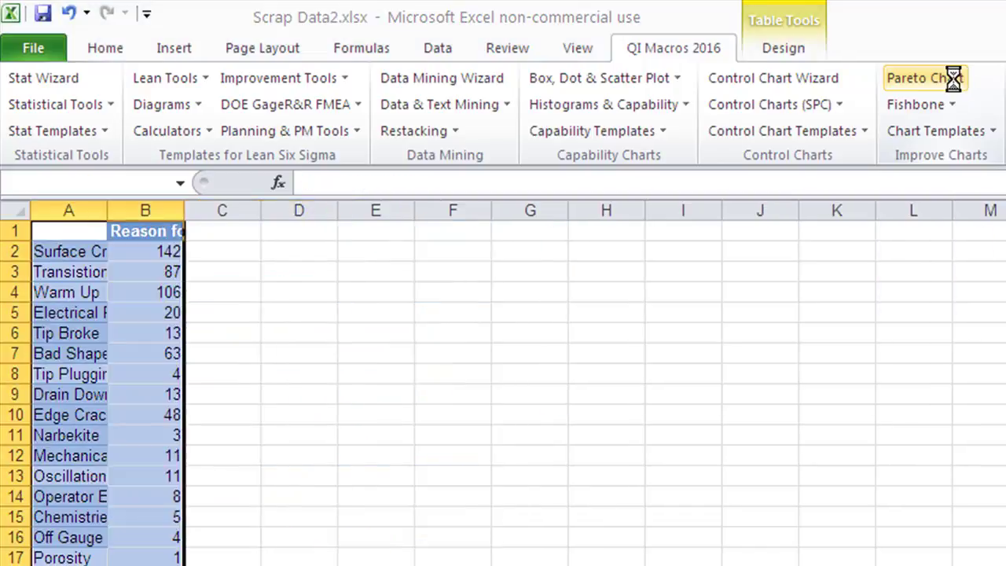
pyautogui.click(925, 292)
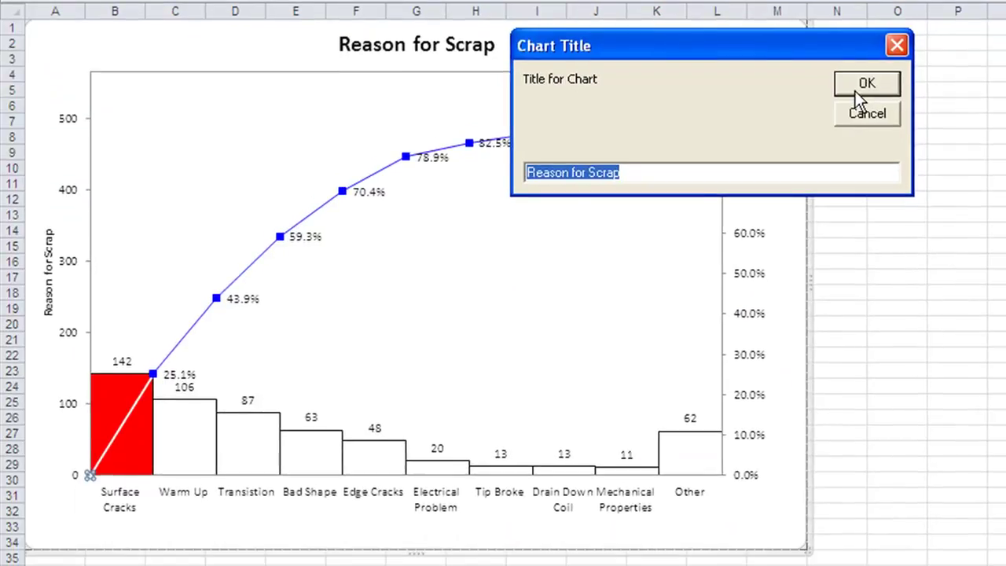
pyautogui.click(718, 172)
pyautogui.write('on Machine 1')
pyautogui.press('Return')
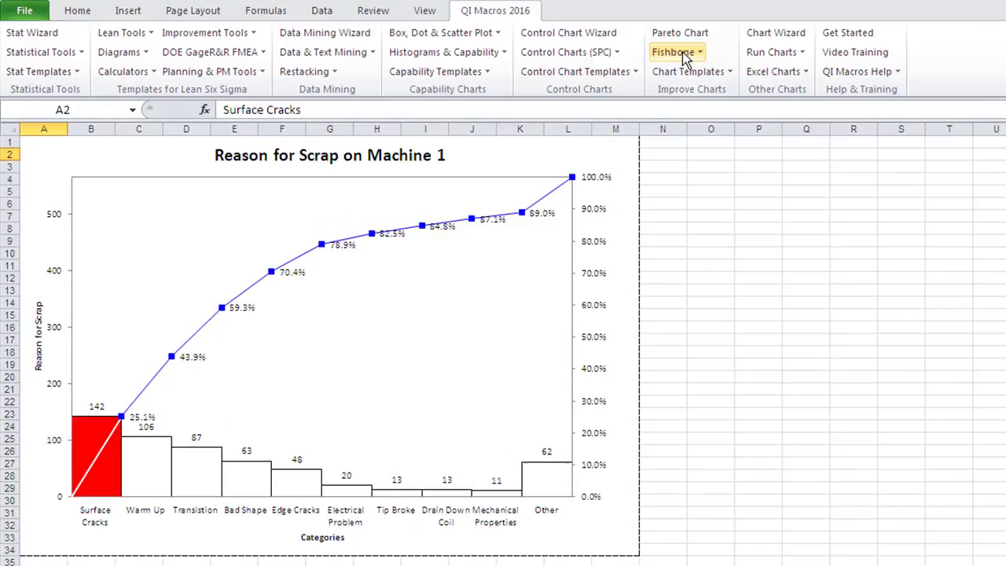
# Create a Fishbone Small diagram from the QI Macros template
pyautogui.click(681, 55)
pyautogui.click(680, 73)
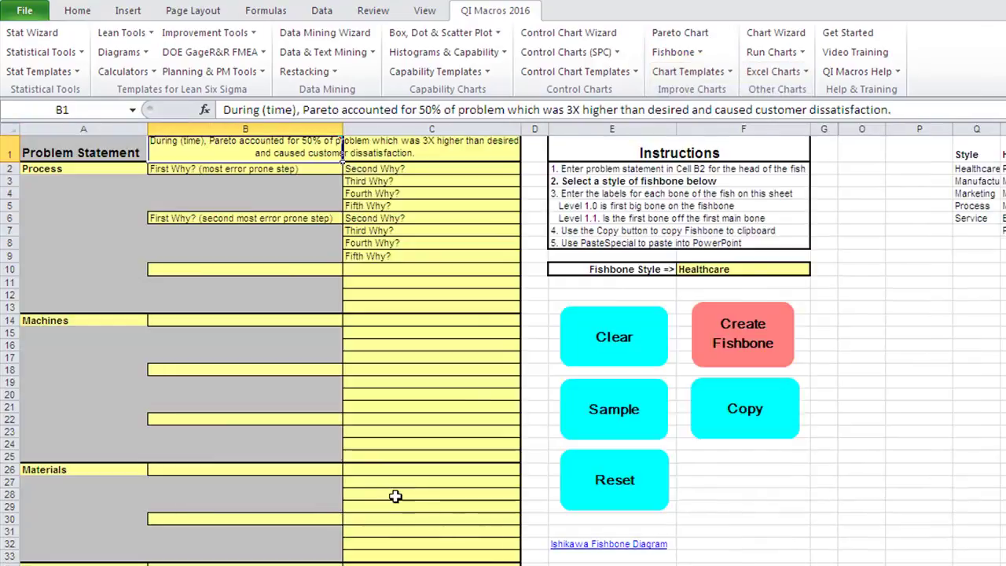
pyautogui.click(562, 564)
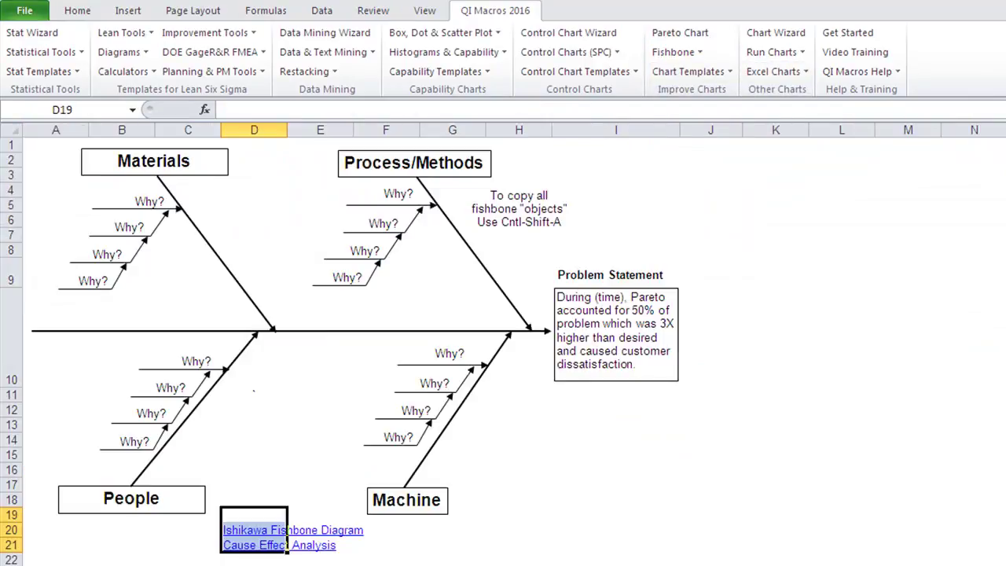
# Move the fishbone sheet into Scrap Data2.xlsx, placing it before Sheet5
pyautogui.rightClick(563, 564)
pyautogui.click(623, 446)
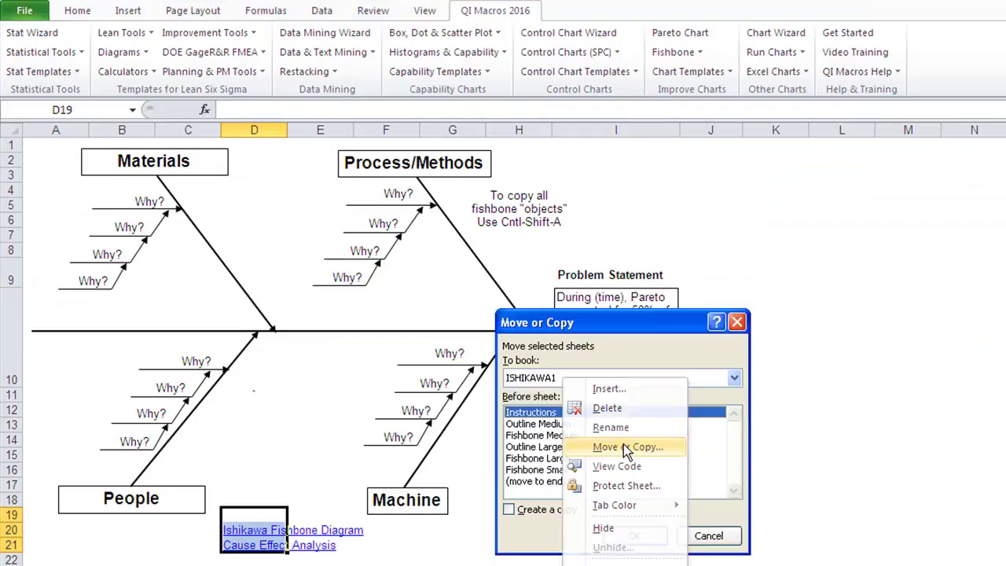
pyautogui.click(579, 379)
pyautogui.click(572, 405)
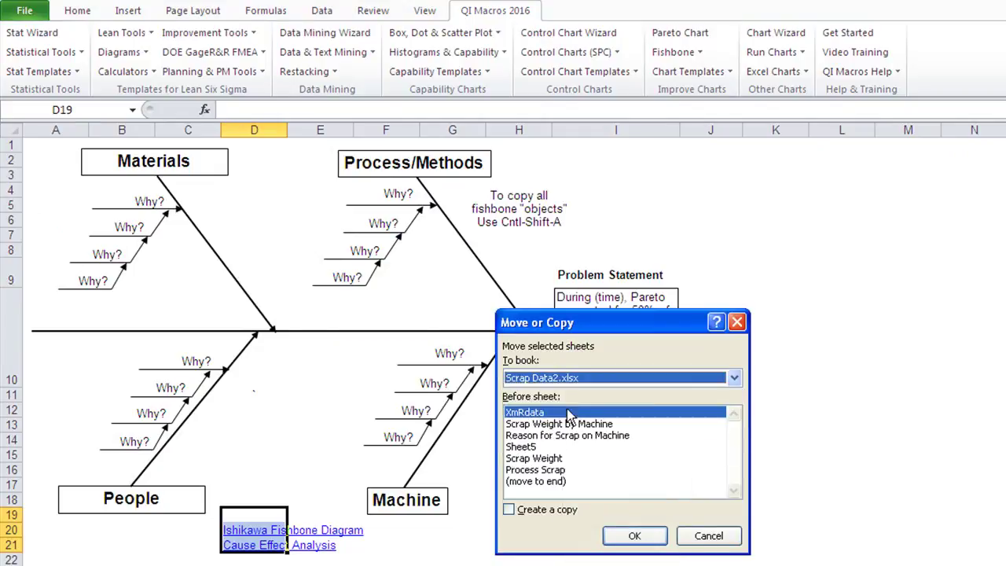
pyautogui.click(524, 447)
pyautogui.click(633, 536)
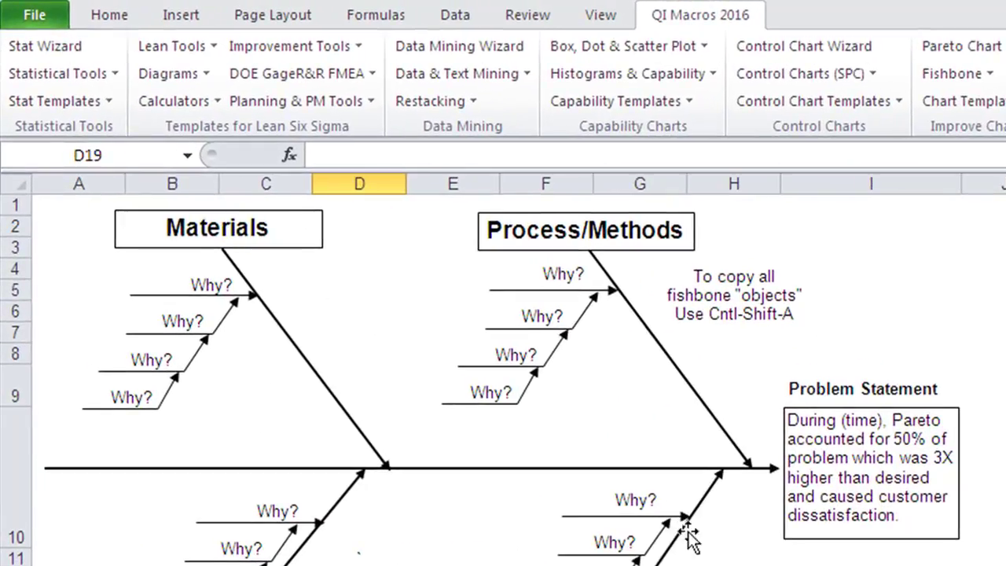
# In the problem statement, enter 2007 for the time and change Pareto→Cracks, 50→25, problem→scrap
pyautogui.click(813, 419)
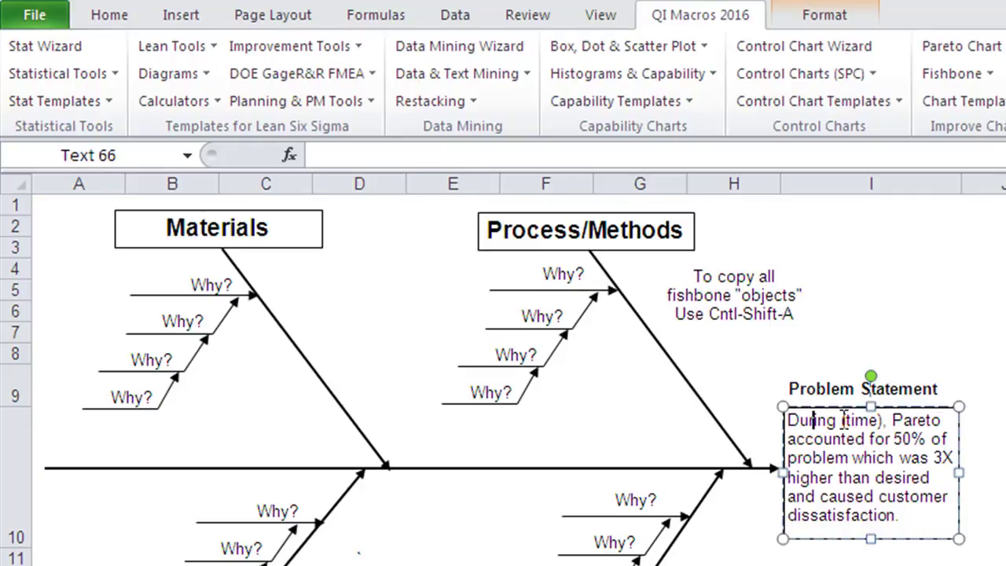
pyautogui.moveTo(841, 420); pyautogui.dragTo(882, 422)
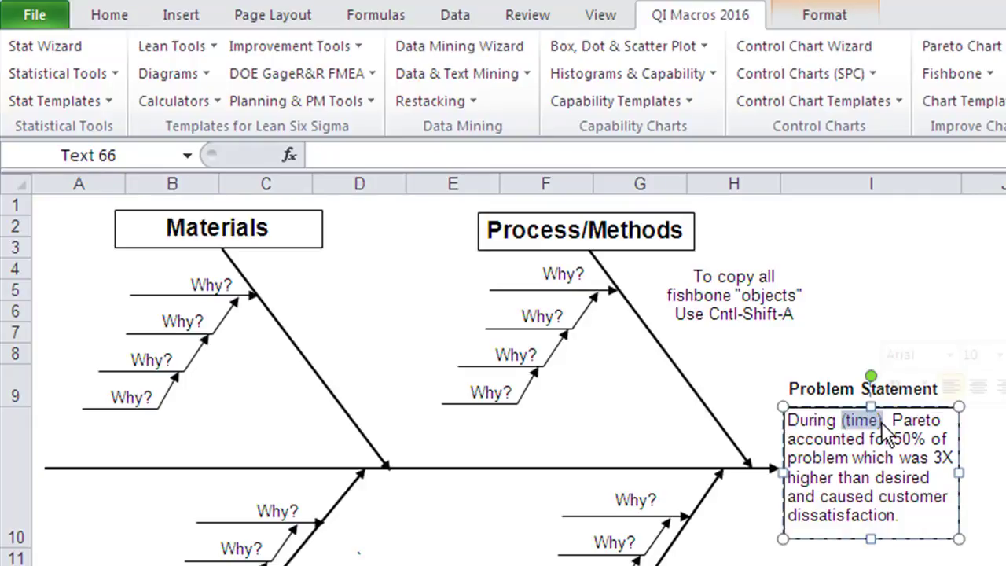
pyautogui.write('2007')
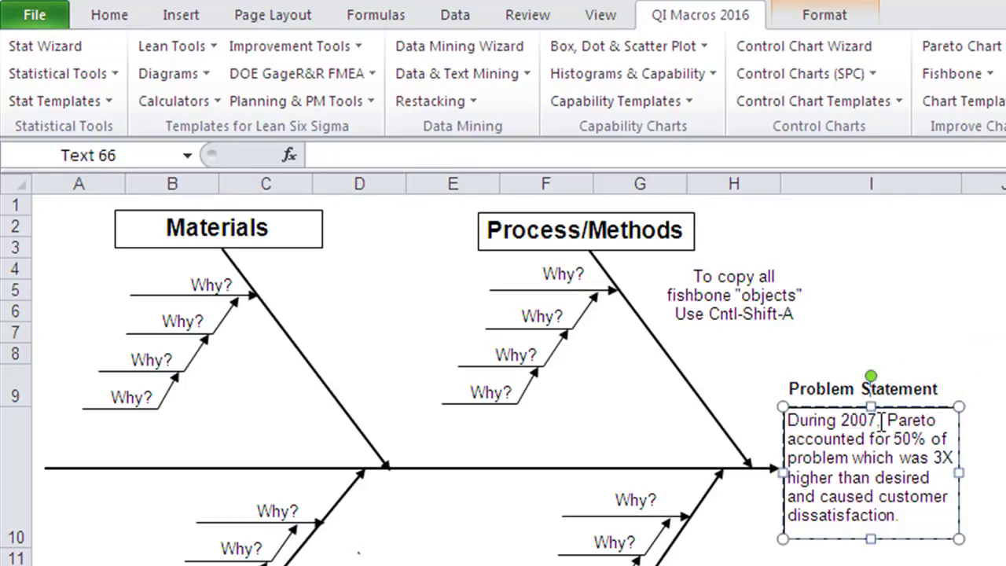
pyautogui.write(',')
pyautogui.doubleClick(911, 424)
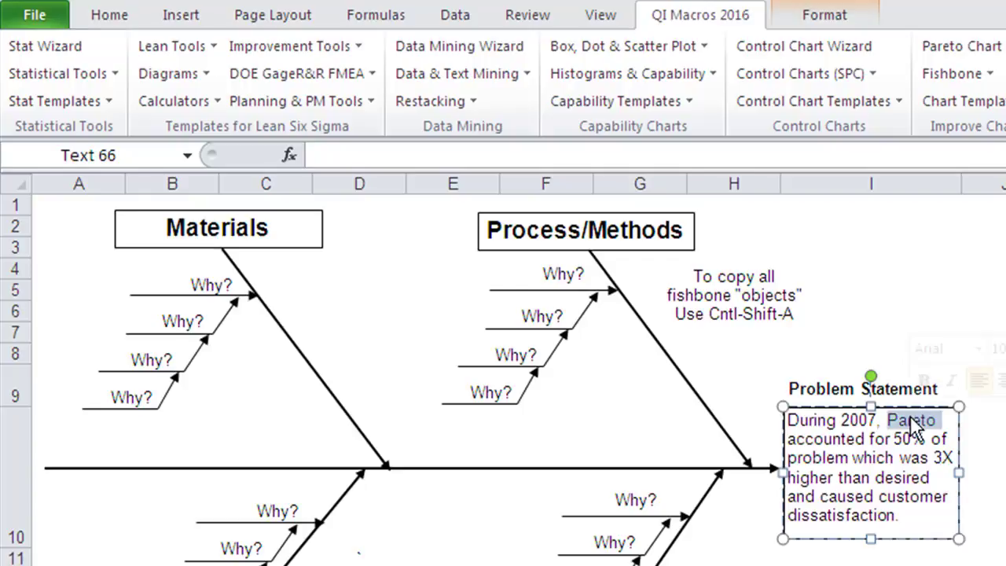
pyautogui.write('Cracks')
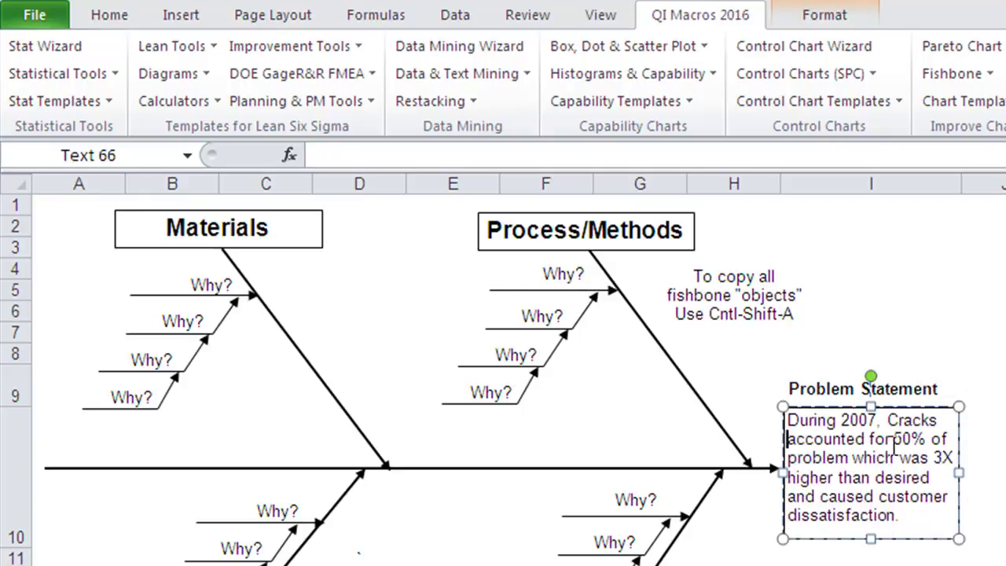
pyautogui.moveTo(891, 440); pyautogui.dragTo(908, 441)
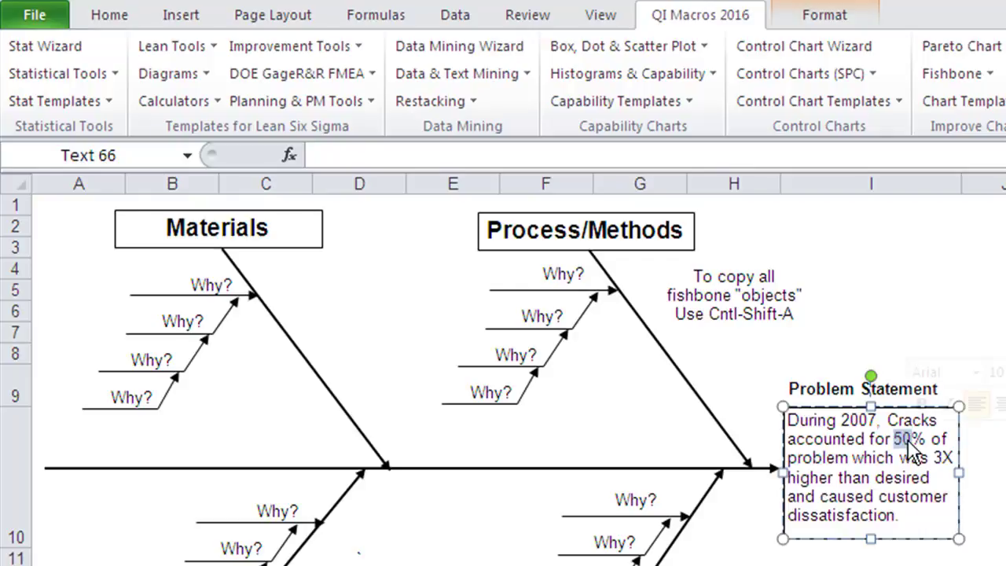
pyautogui.write('25')
pyautogui.doubleClick(809, 458)
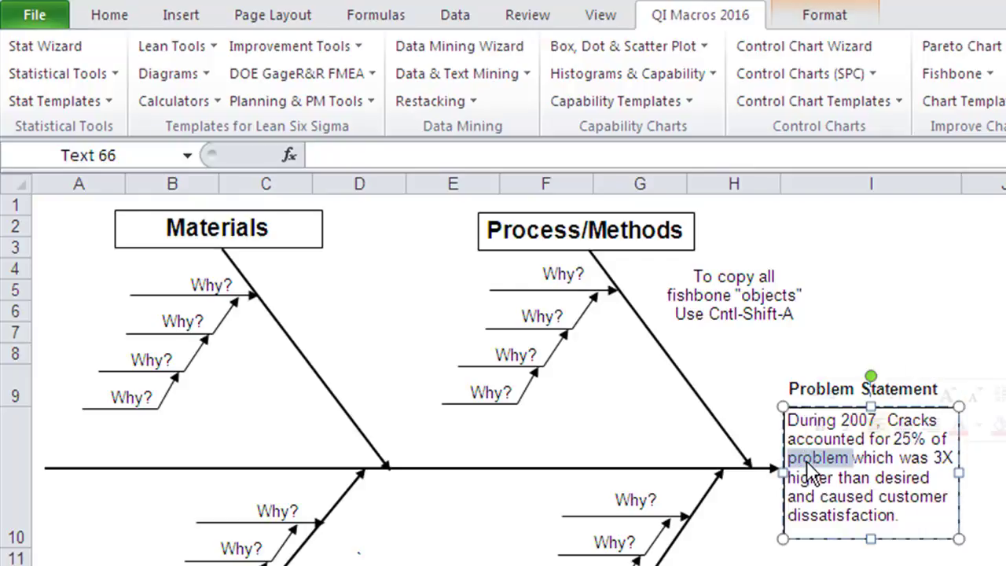
pyautogui.write('scrap')
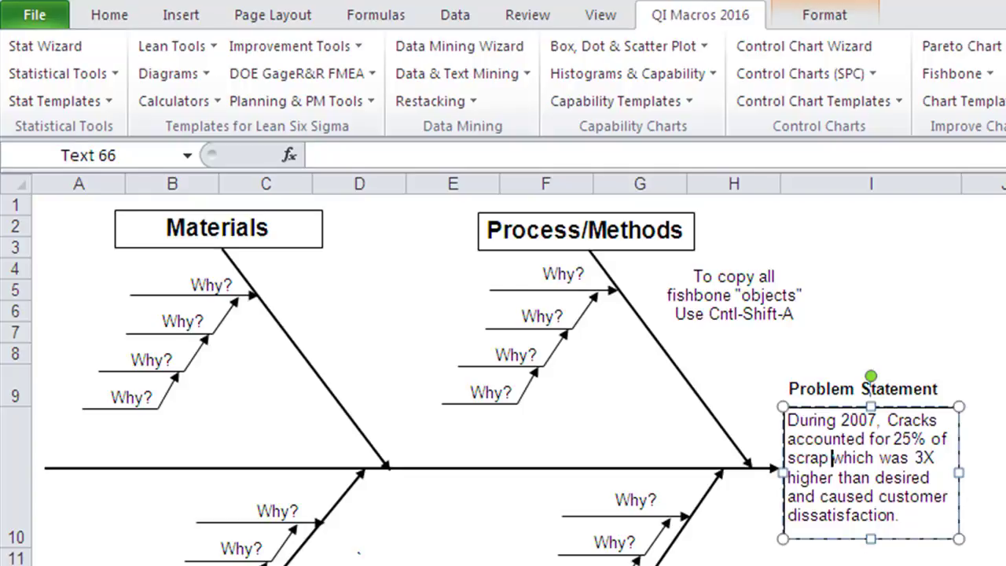
pyautogui.click(802, 565)
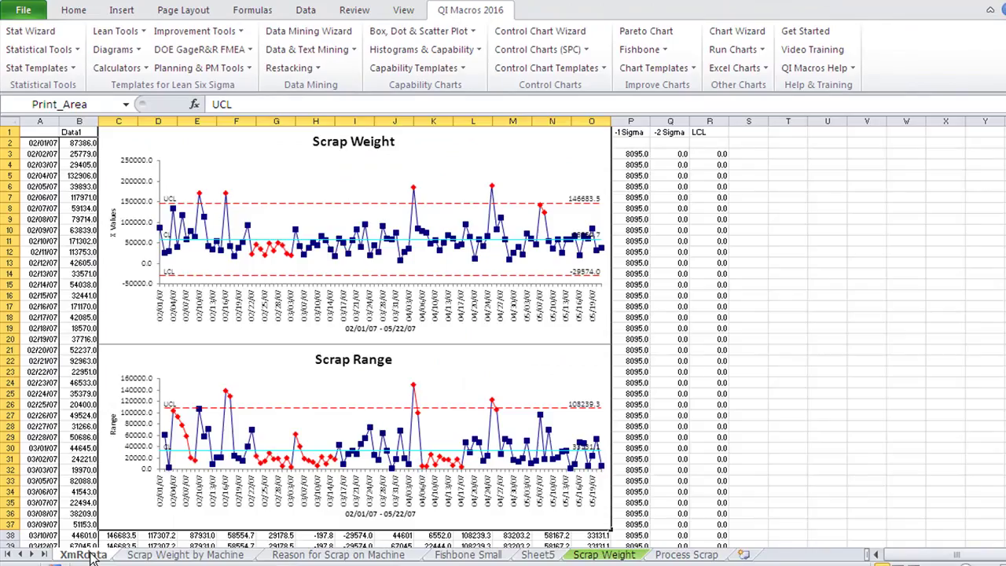
# Review the Scrap Weight by Machine and Reason for Scrap on Machine 1 Pareto charts
pyautogui.click(183, 556)
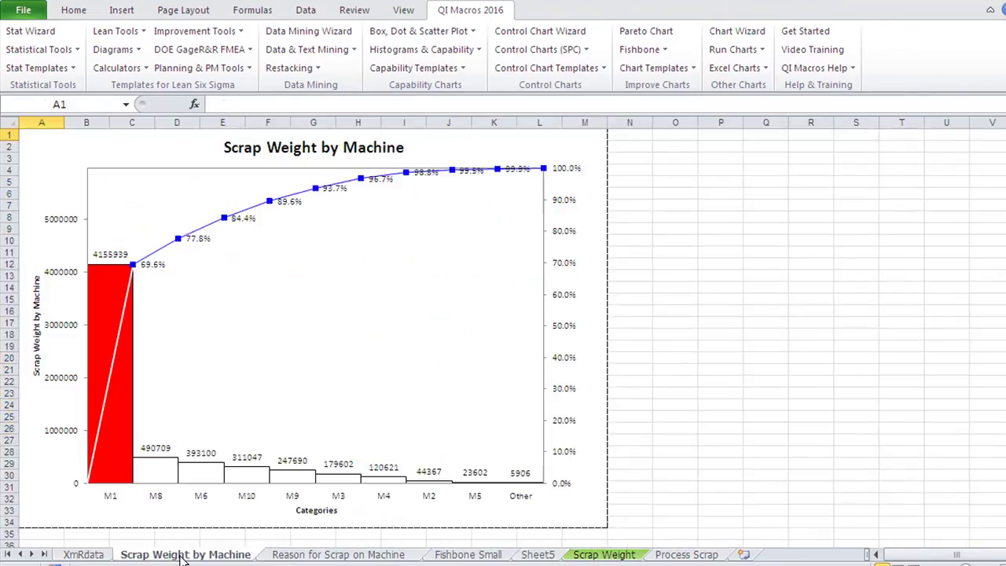
pyautogui.click(317, 554)
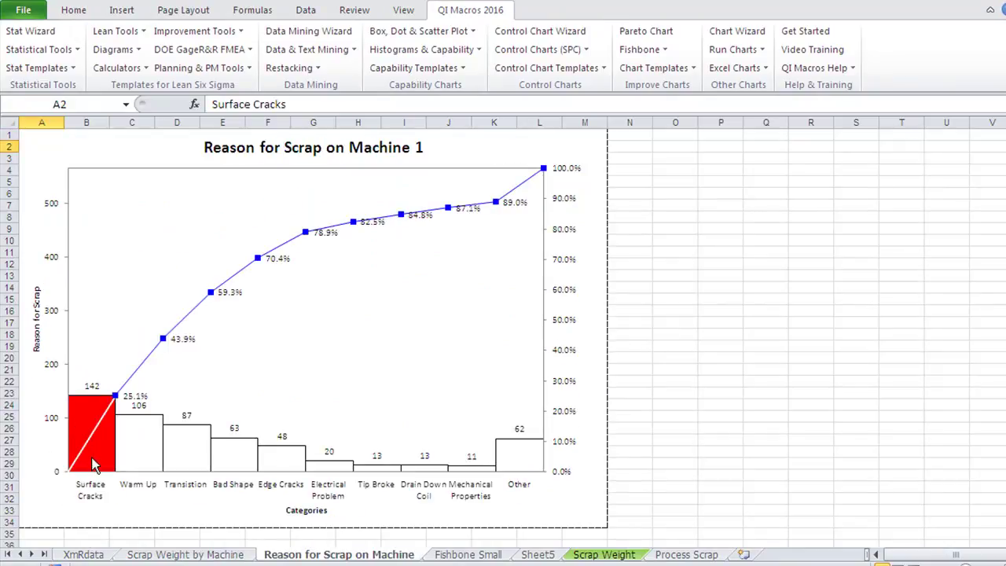
pyautogui.moveTo(95, 459)
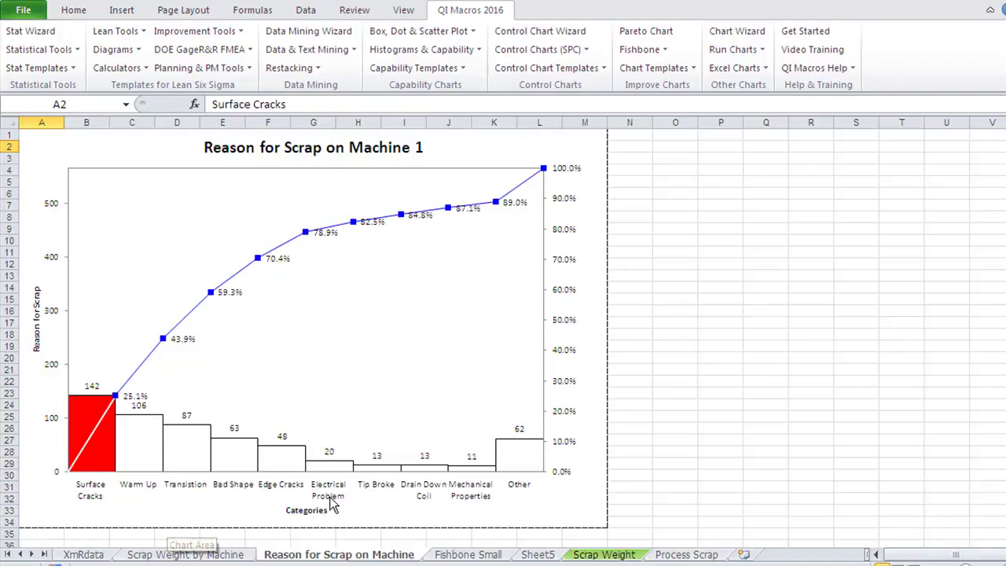
# Insert 'Surface' before Cracks in the Fishbone Small problem statement
pyautogui.click(467, 554)
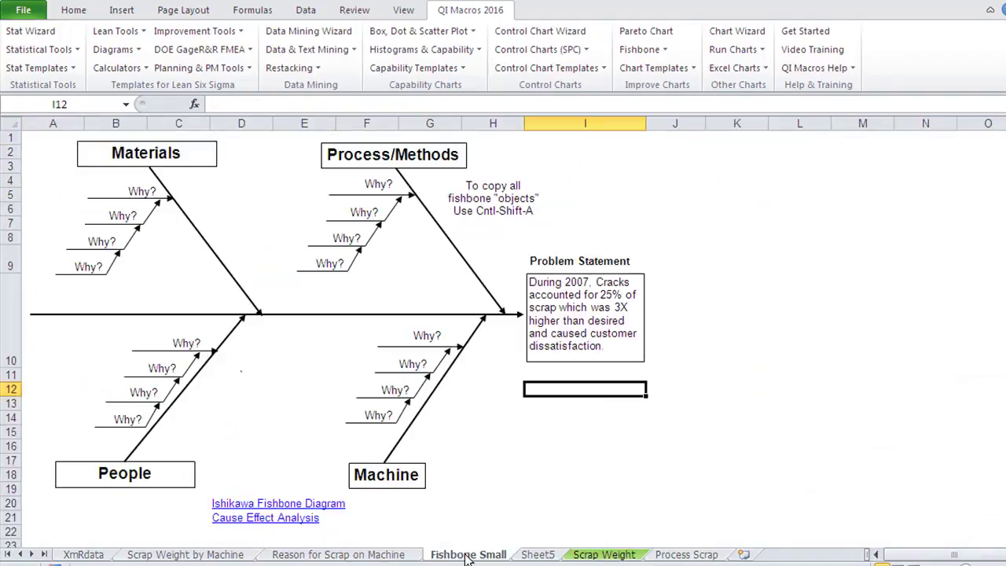
pyautogui.click(596, 282)
pyautogui.write('Surface Cracks')
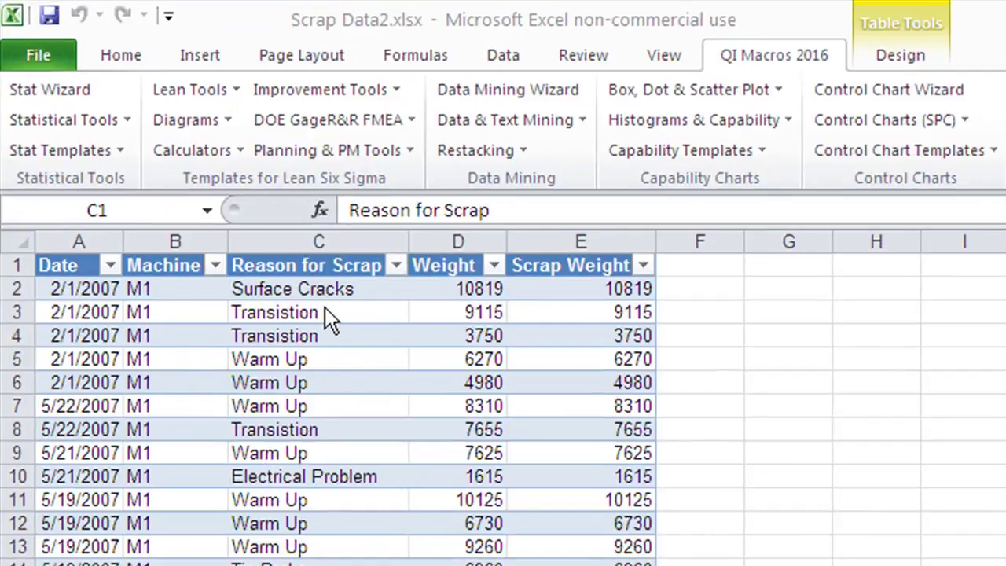
# Build a pivot table totalling Scrap Weight per Reason for Scrap
pyautogui.click(293, 262)
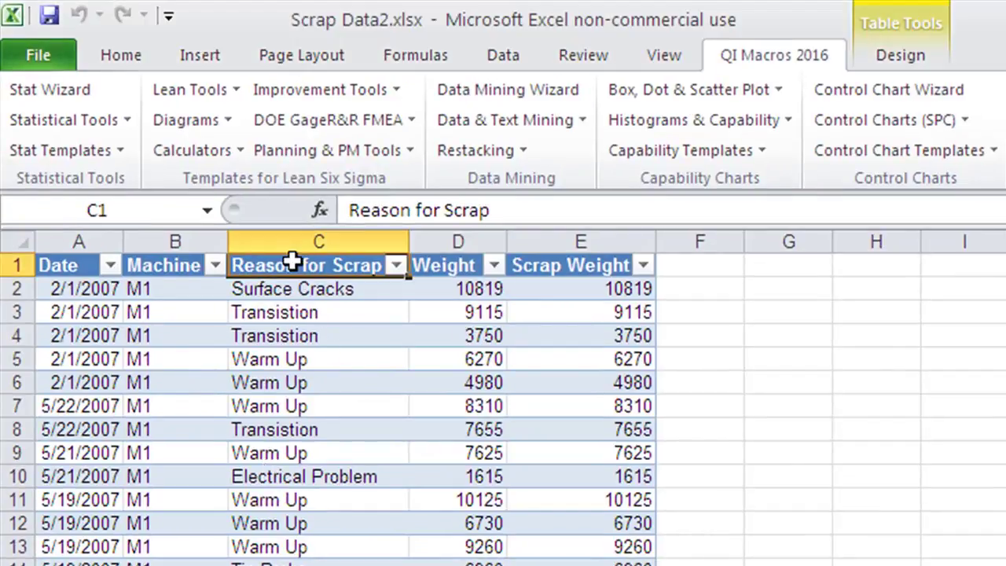
pyautogui.click(579, 266)
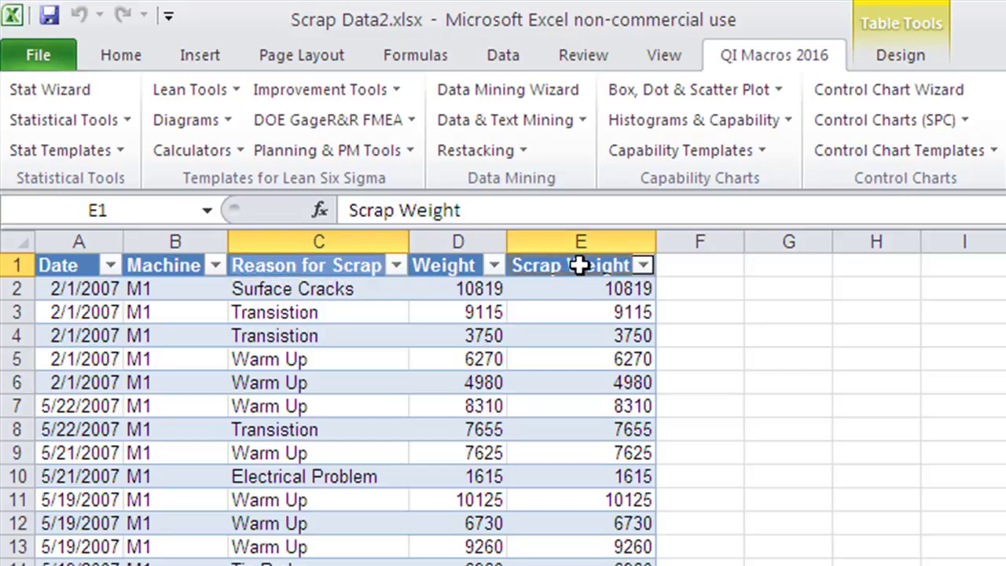
pyautogui.click(504, 123)
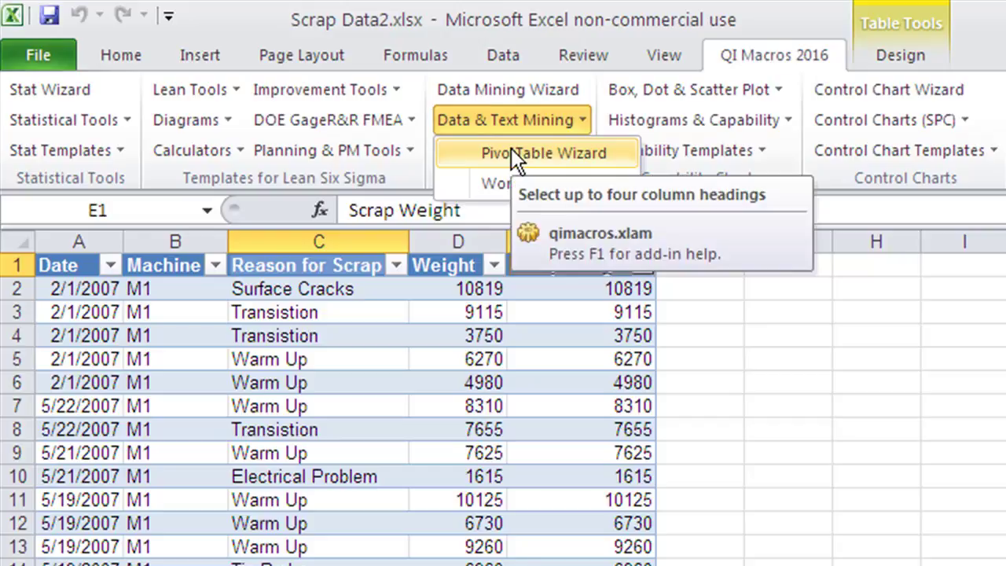
pyautogui.click(511, 149)
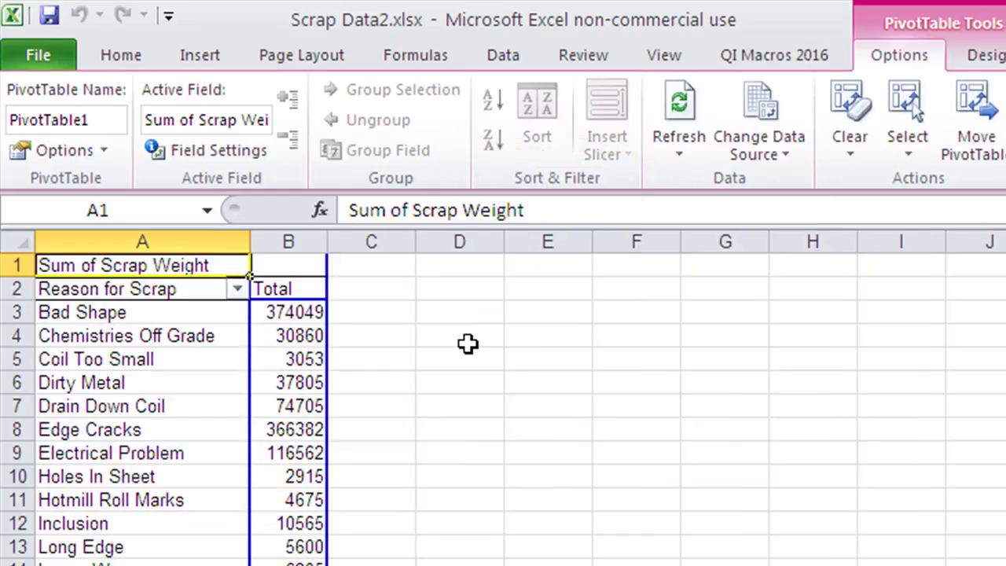
# Sort the reason totals largest to smallest and select them, Surface Cracks first at 1098637
pyautogui.click(280, 311)
pyautogui.rightClick(281, 311)
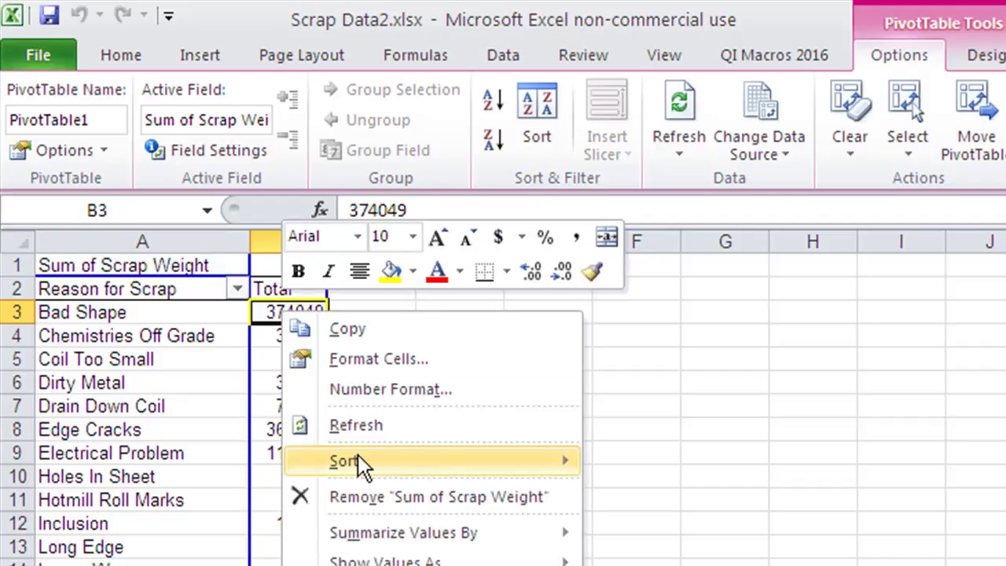
pyautogui.moveTo(382, 460)
pyautogui.click(647, 494)
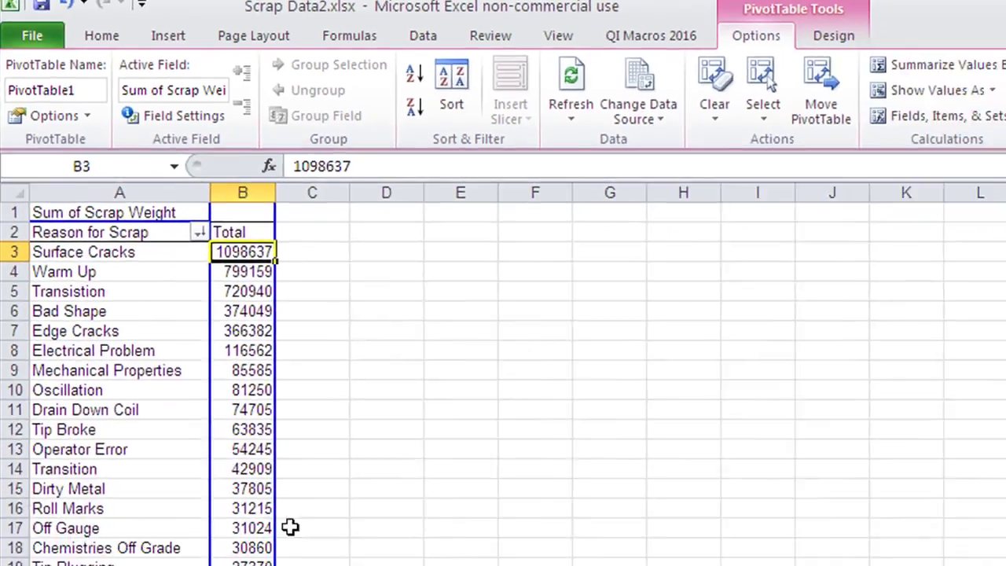
pyautogui.scroll(-5, 334, 562)
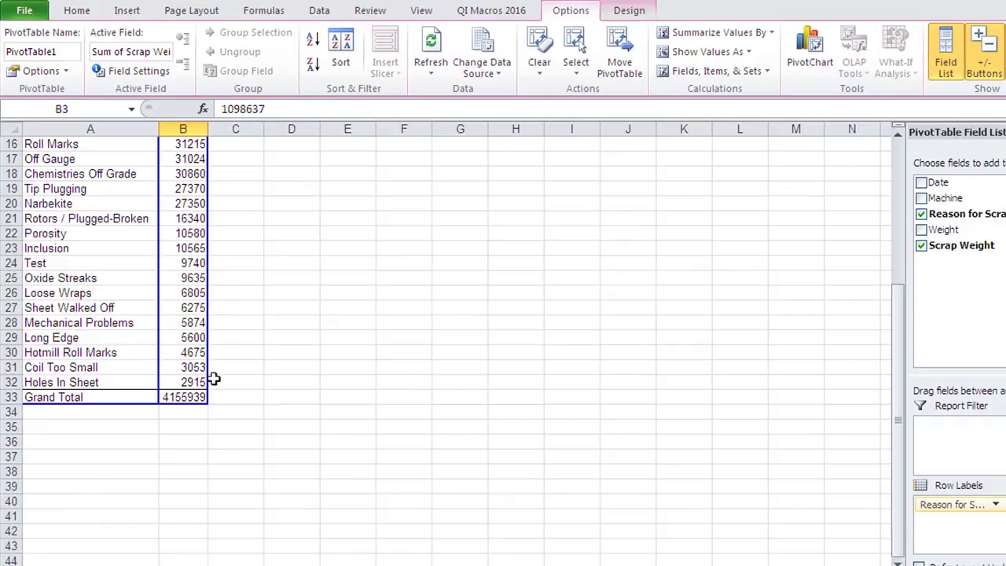
pyautogui.moveTo(213, 379); pyautogui.dragTo(99, 171)
# Chart the sorted reason totals as a Pareto titled 'Scrap Weight on Machine 1', then show Fishbone Small
pyautogui.click(491, 10)
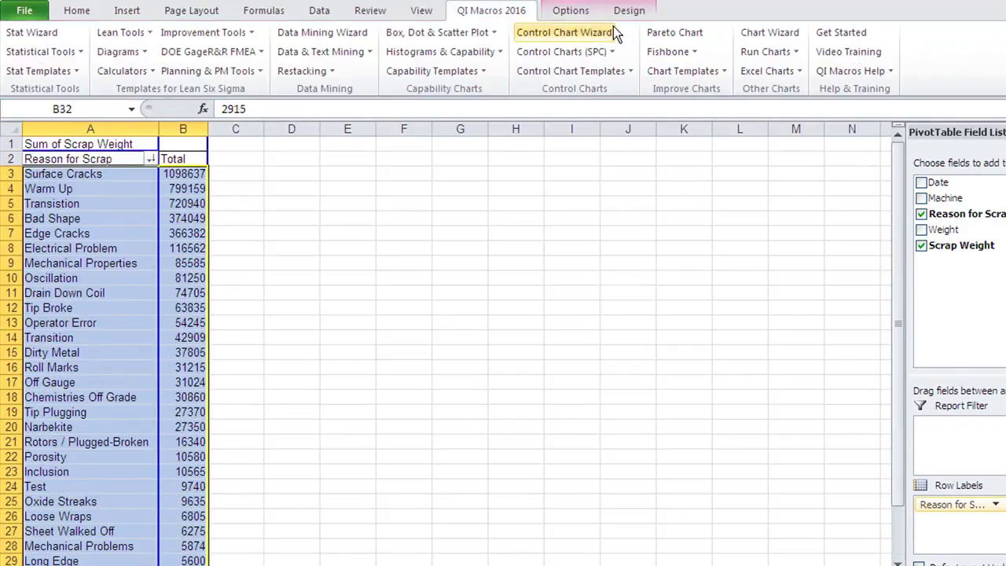
pyautogui.click(674, 33)
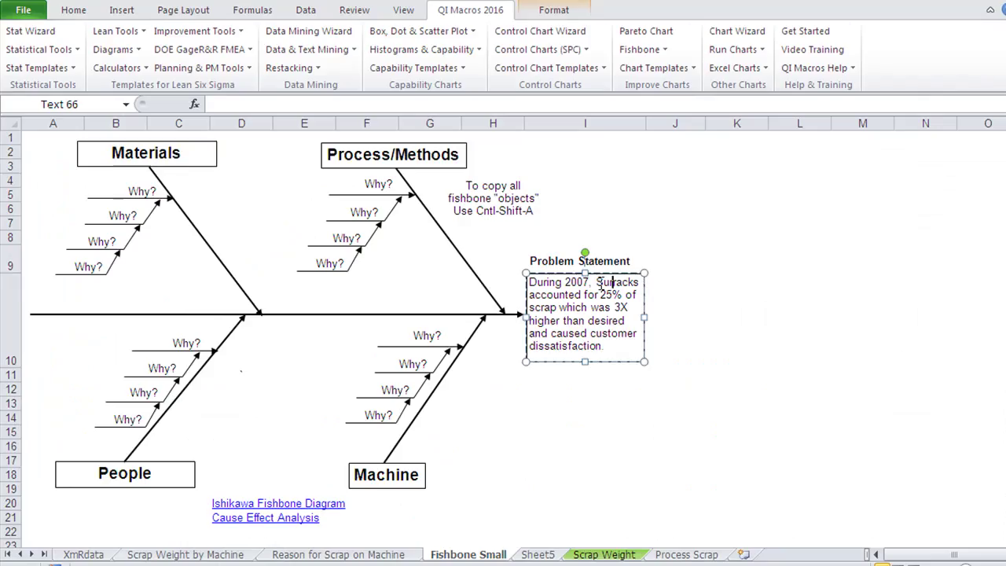
pyautogui.click(498, 211)
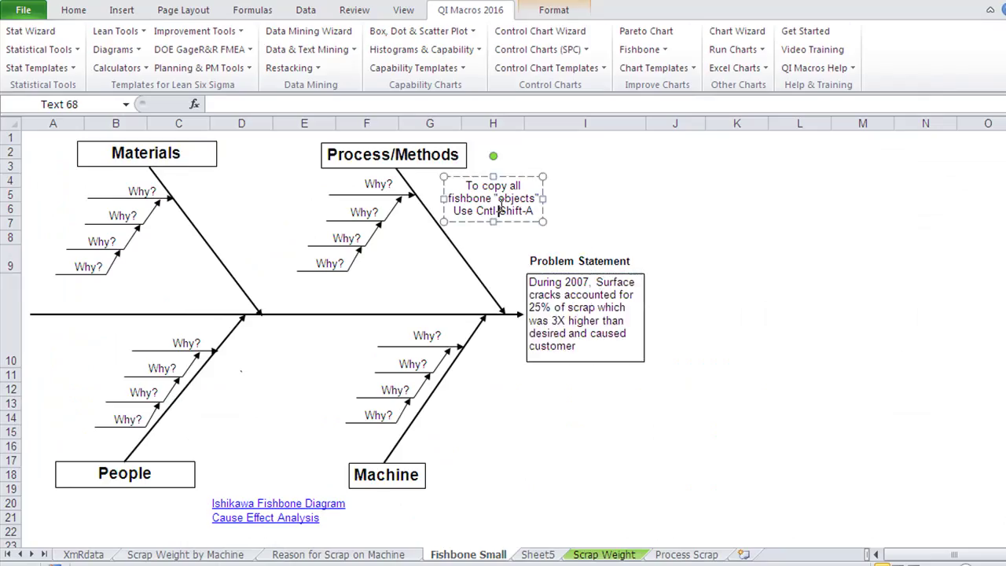
# Run the QI Macros Data Mining Wizard on the Process Scrap sheet's Date and Scrap Weight columns
pyautogui.click(686, 555)
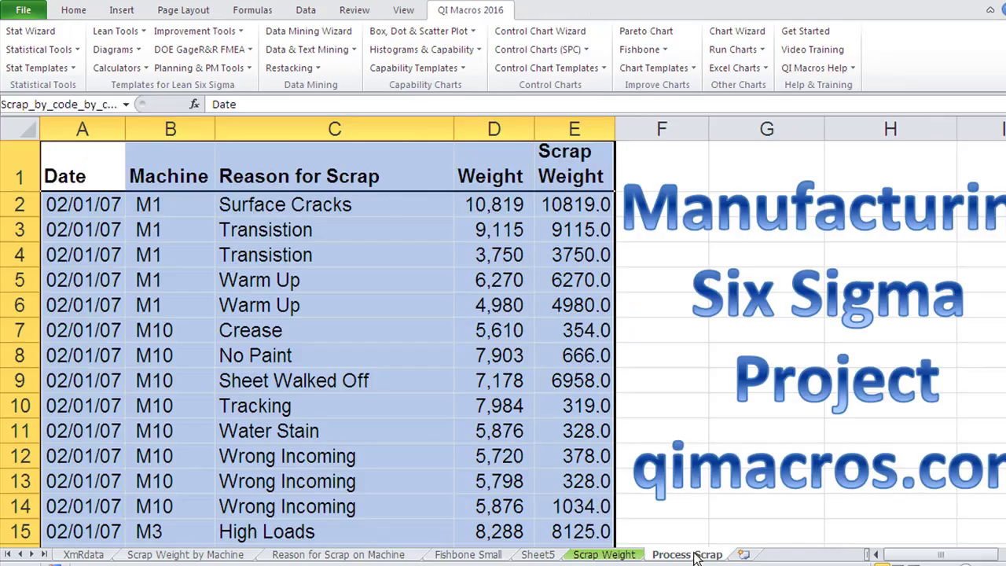
pyautogui.click(582, 154)
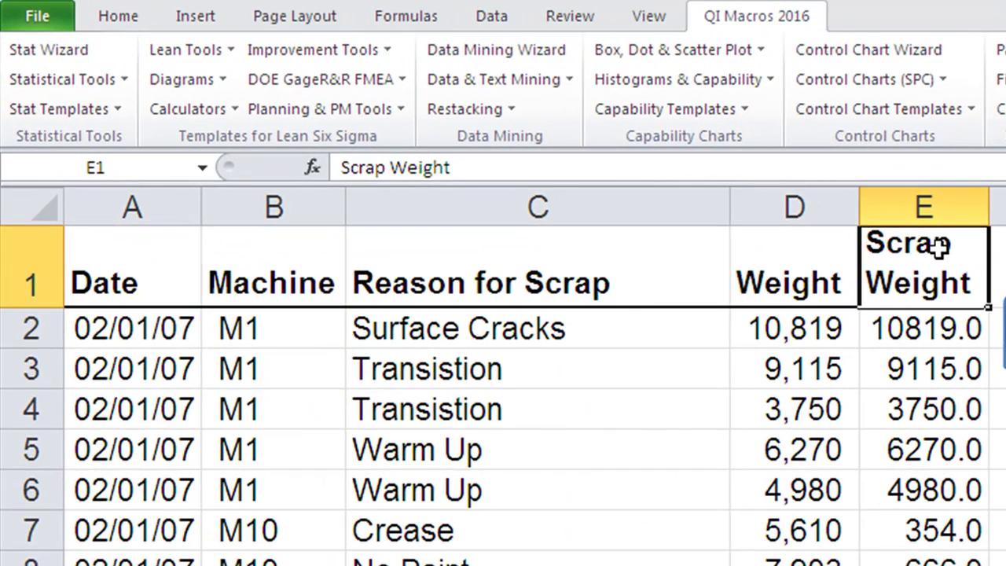
pyautogui.click(108, 279)
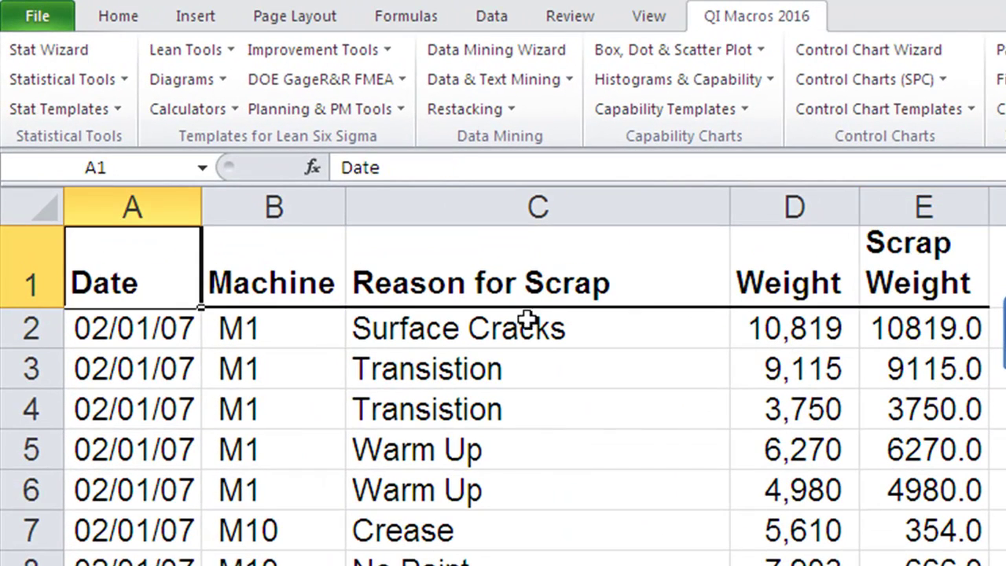
pyautogui.keyDown('ctrl'); pyautogui.click(943, 260); pyautogui.keyUp('ctrl')
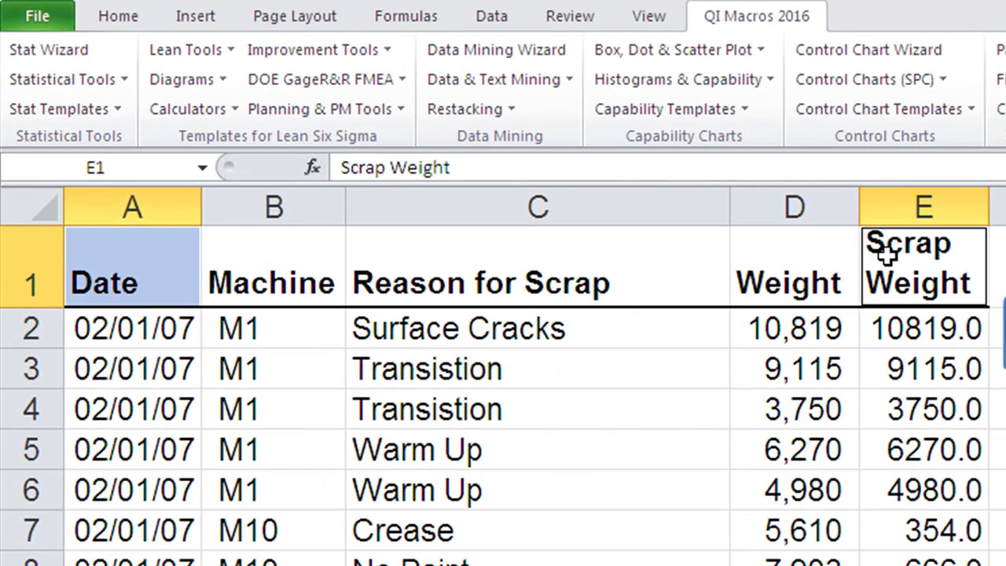
pyautogui.click(490, 53)
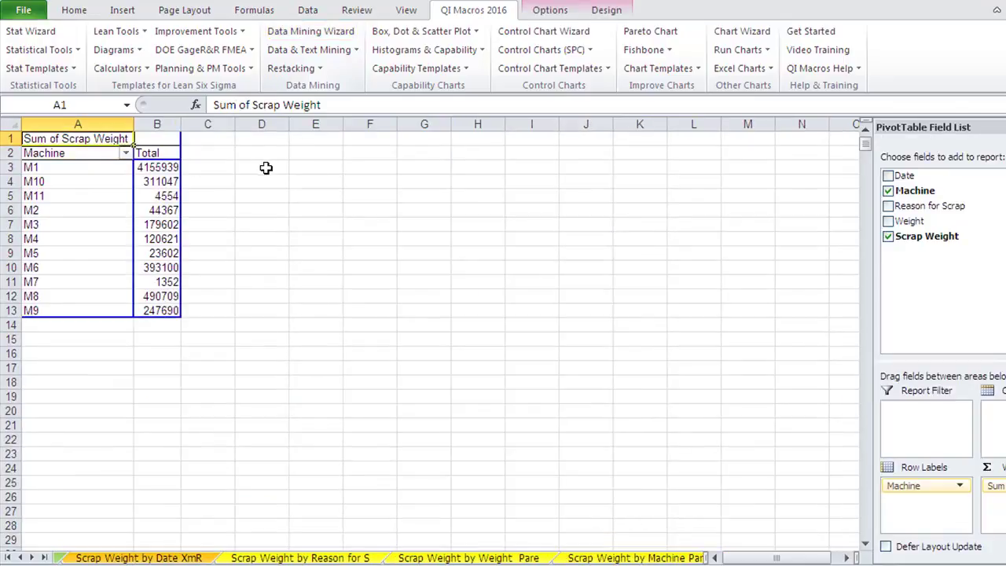
# Review the Scrap Weight by Date XmR, Reason Pareto and Machine Pareto chart sheets
pyautogui.click(135, 557)
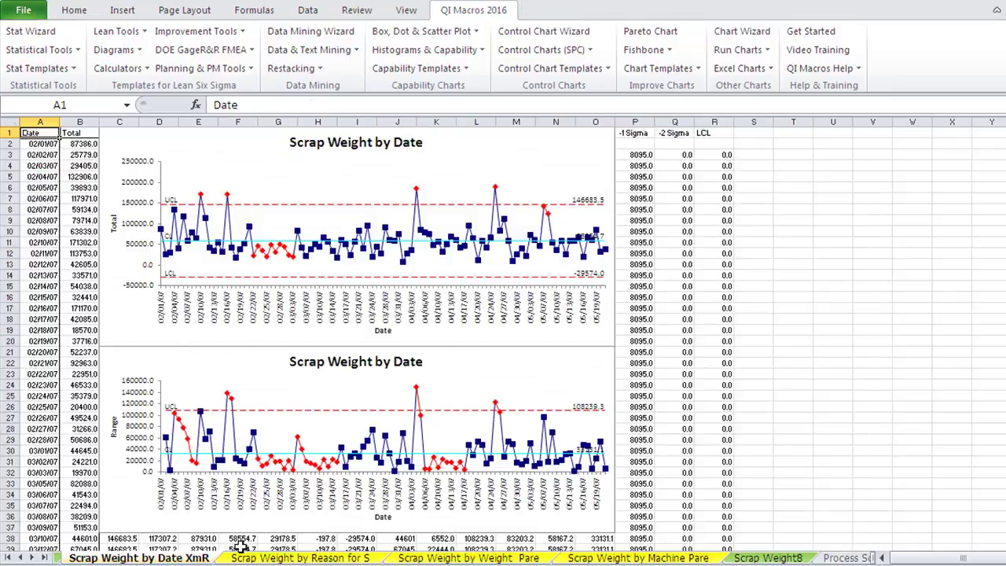
pyautogui.click(271, 559)
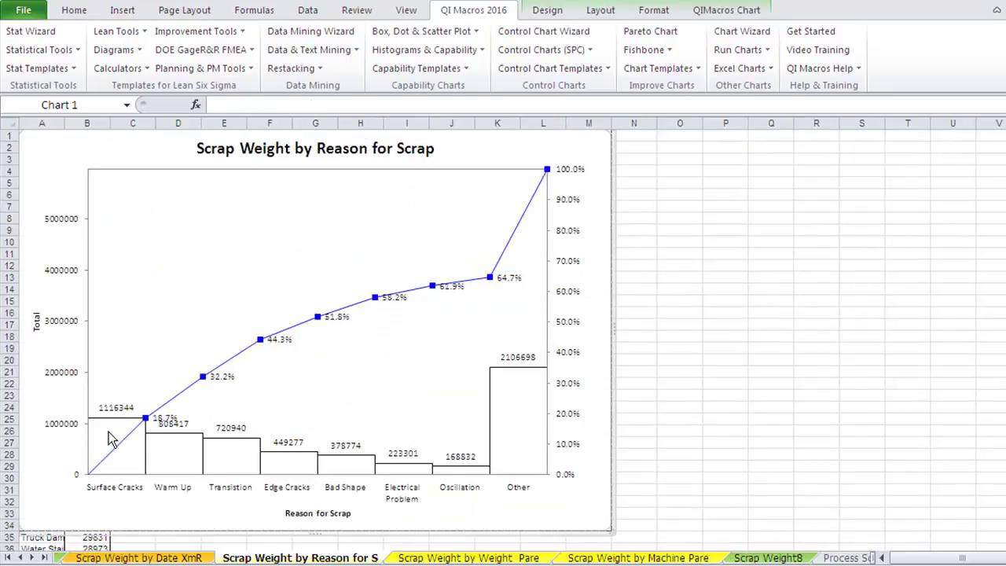
pyautogui.moveTo(112, 439)
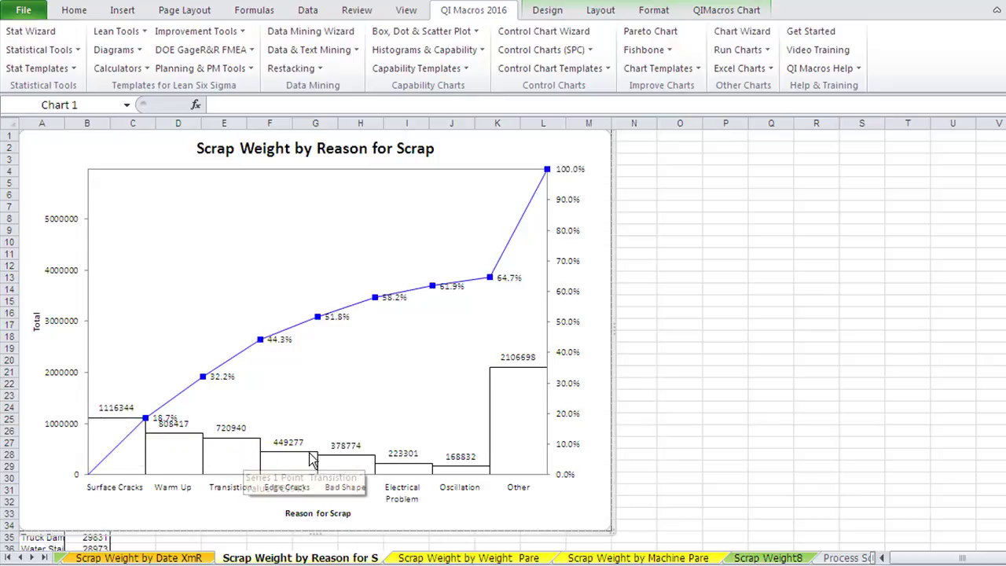
pyautogui.hotkey('ctrl', 'pagedown')
pyautogui.hotkey('ctrl', 'pagedown')
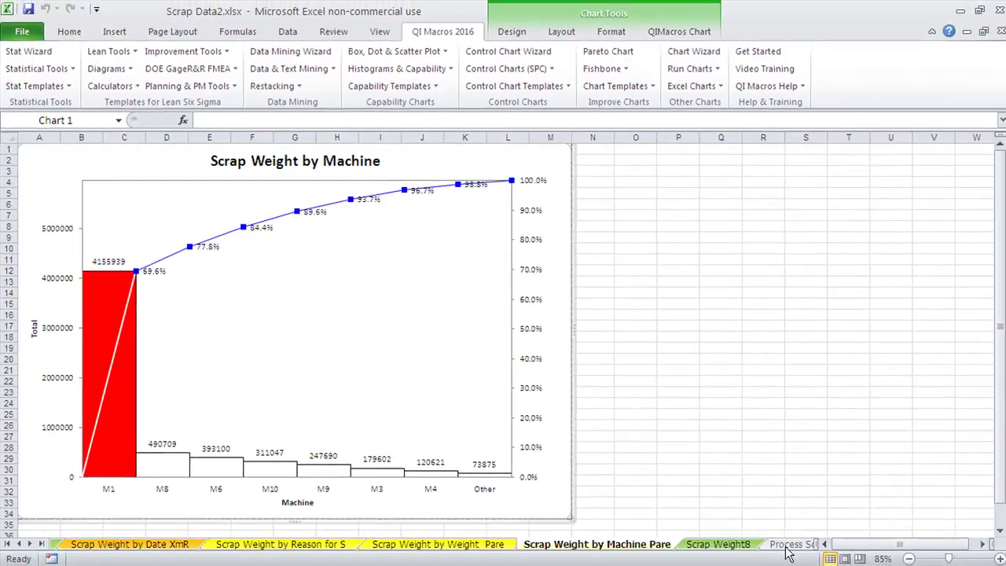
pyautogui.click(788, 544)
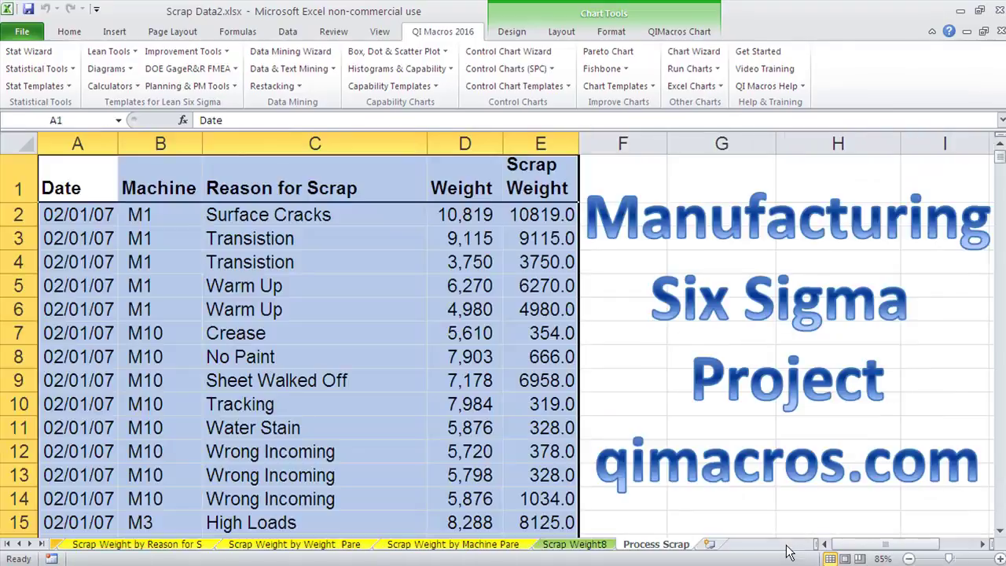